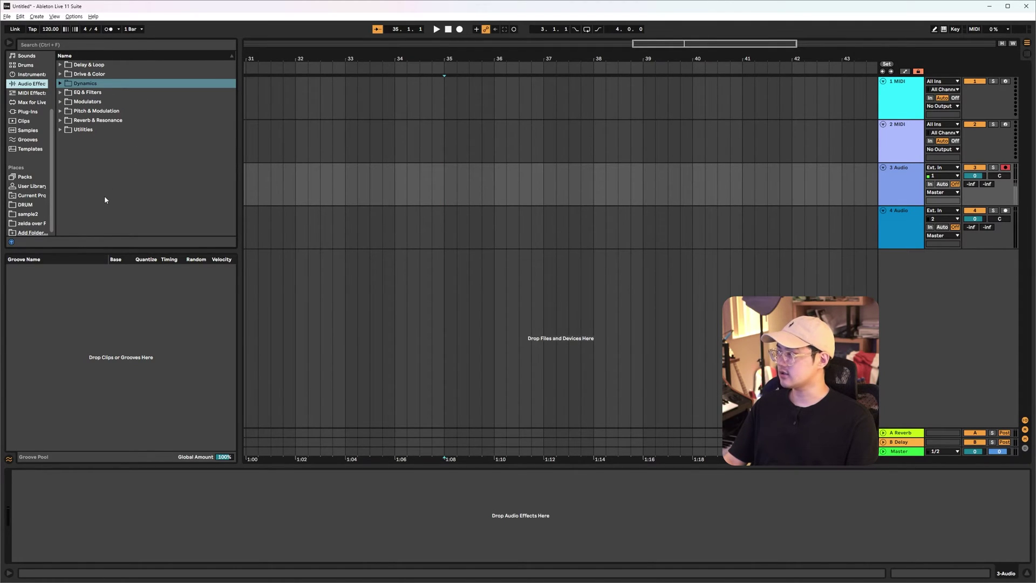
# Look inside the Delay & Loop and EQ & Filters folders of the audio effects and collapse them again
pyautogui.press('Up')
pyautogui.press('Up')
pyautogui.click(85, 68)
pyautogui.click(84, 66)
pyautogui.click(88, 93)
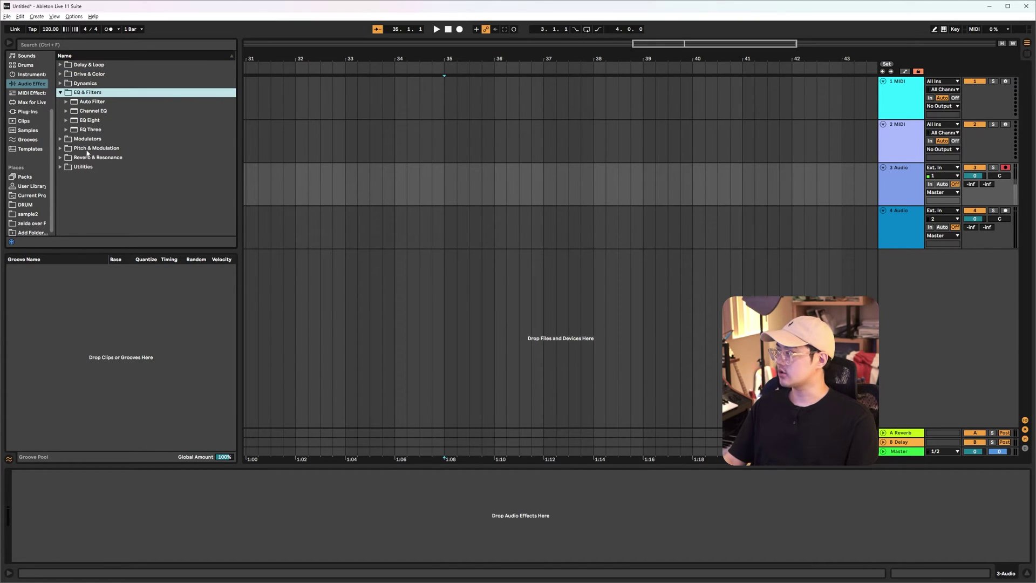
pyautogui.click(86, 150)
pyautogui.click(90, 94)
pyautogui.click(90, 94)
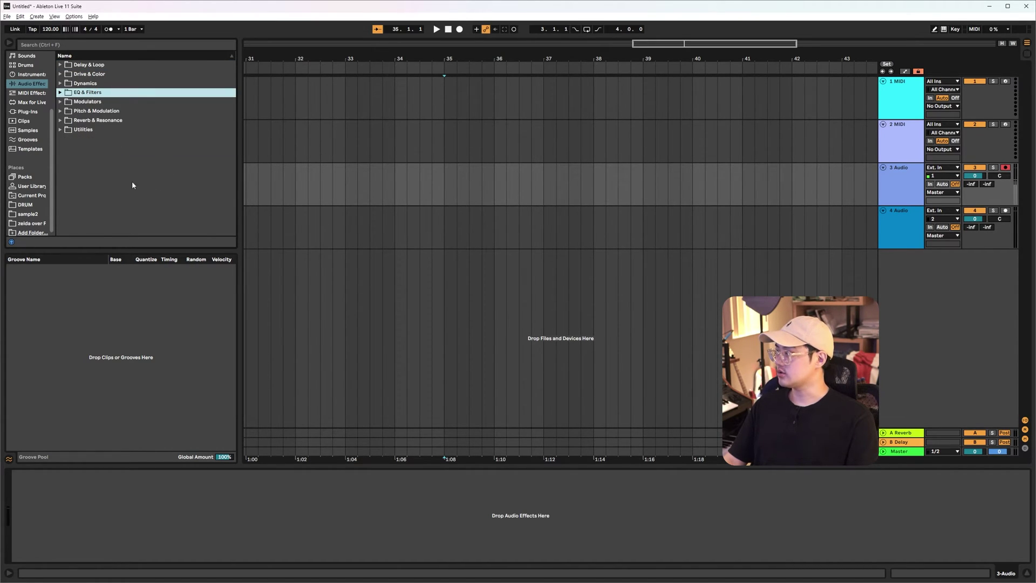
# Turn off folder grouping for the audio effects and look through the flat device list, including the Multiband Dynamics presets
pyautogui.rightClick(140, 172)
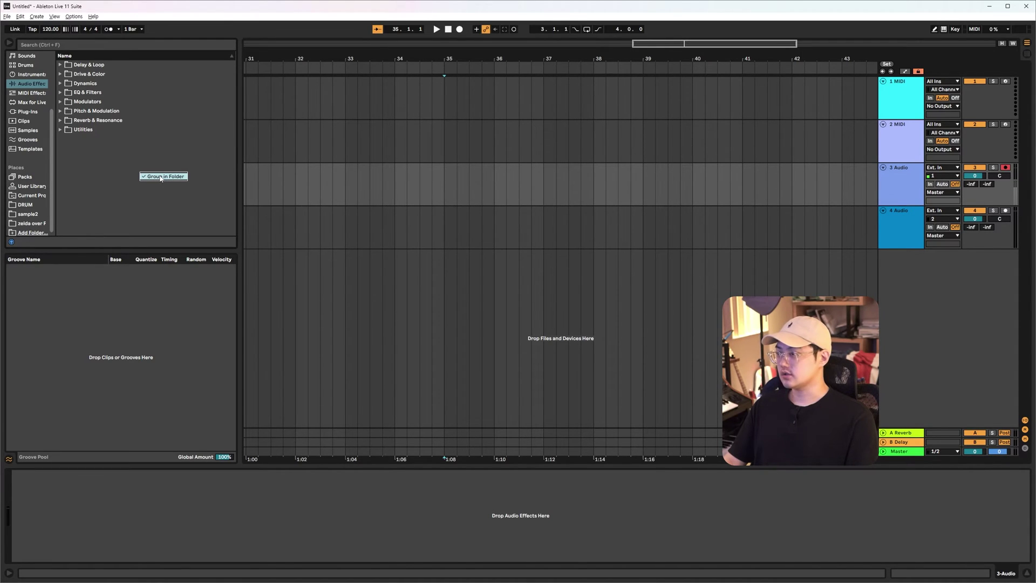
pyautogui.click(160, 177)
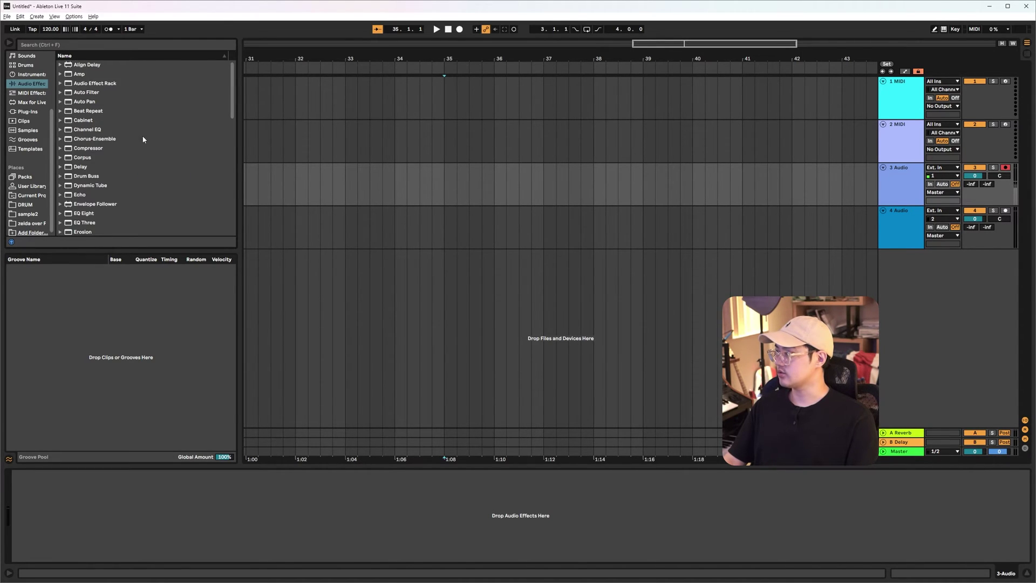
pyautogui.scroll(-7, 151, 147)
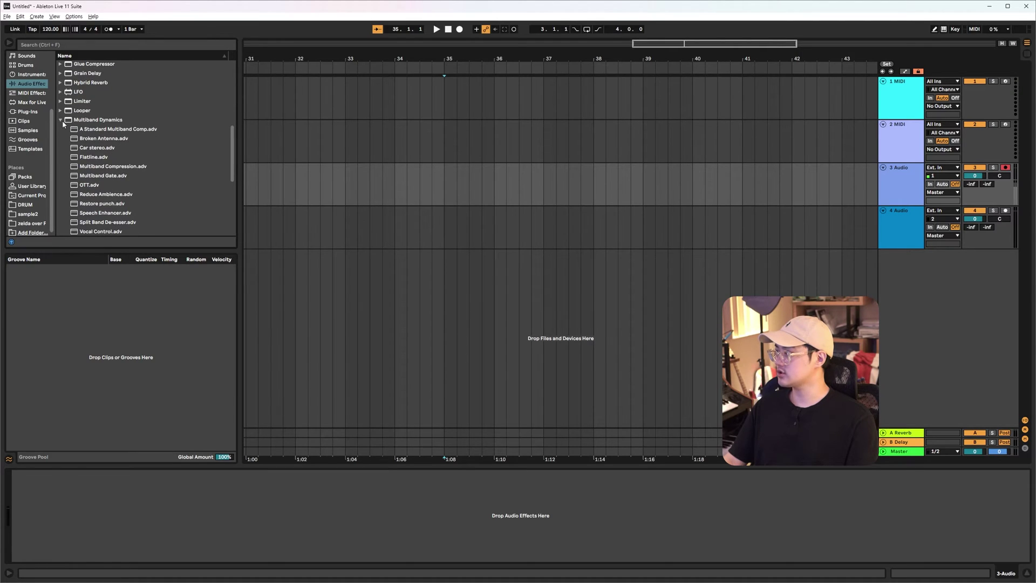
pyautogui.click(63, 121)
pyautogui.scroll(-4, 148, 186)
pyautogui.scroll(9, 149, 187)
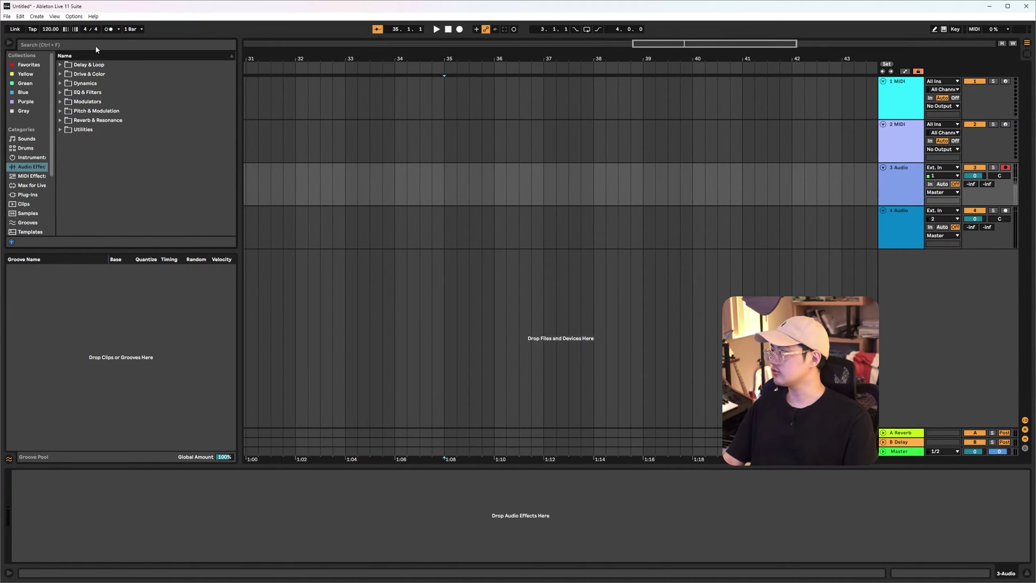
# Search the grouped audio effects for "eq" and select EQ Eight inside the EQ & Filters folder
pyautogui.click(95, 46)
pyautogui.write('eq')
pyautogui.click(87, 74)
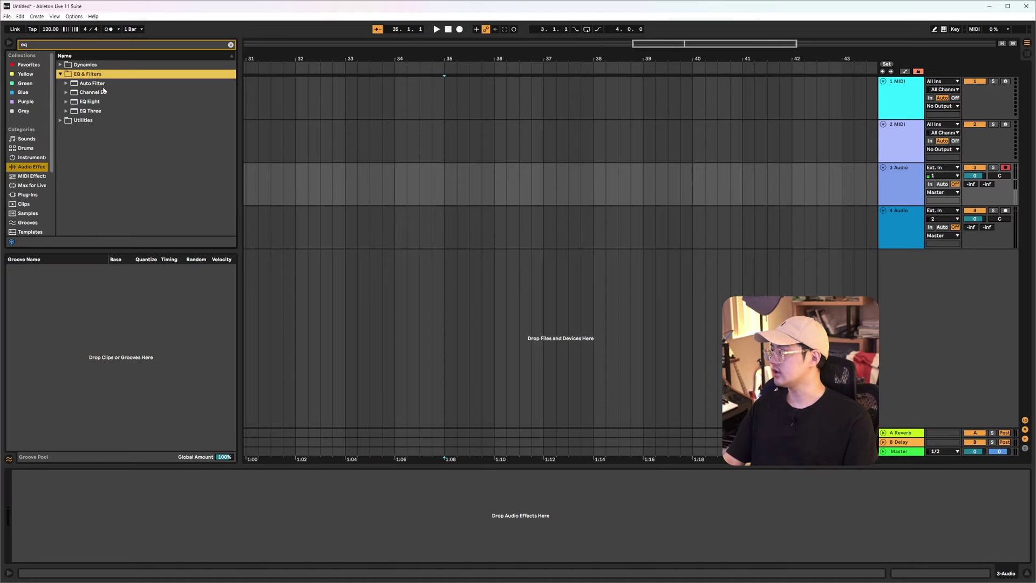
pyautogui.click(103, 102)
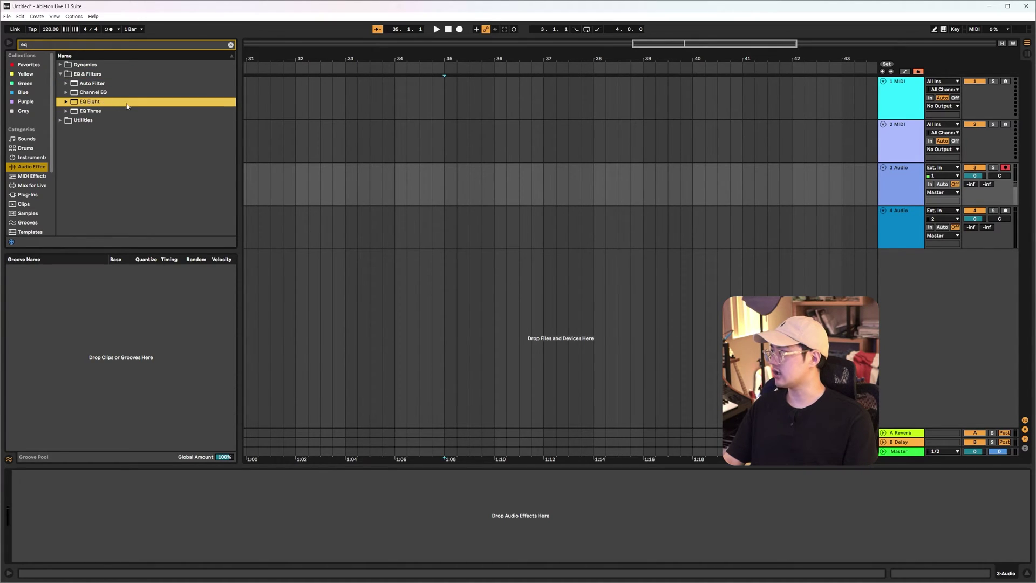
# Turn off folder grouping for the audio effects and search the flat list for "eq", clearing the search at the end
pyautogui.click(230, 45)
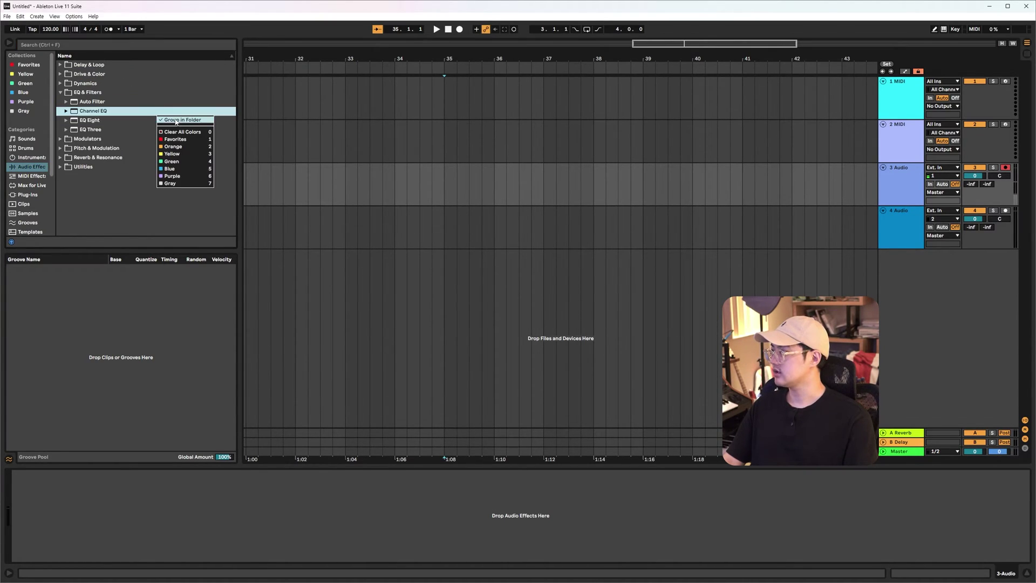
pyautogui.hotkey('ctrl', 'f')
pyautogui.write('eq')
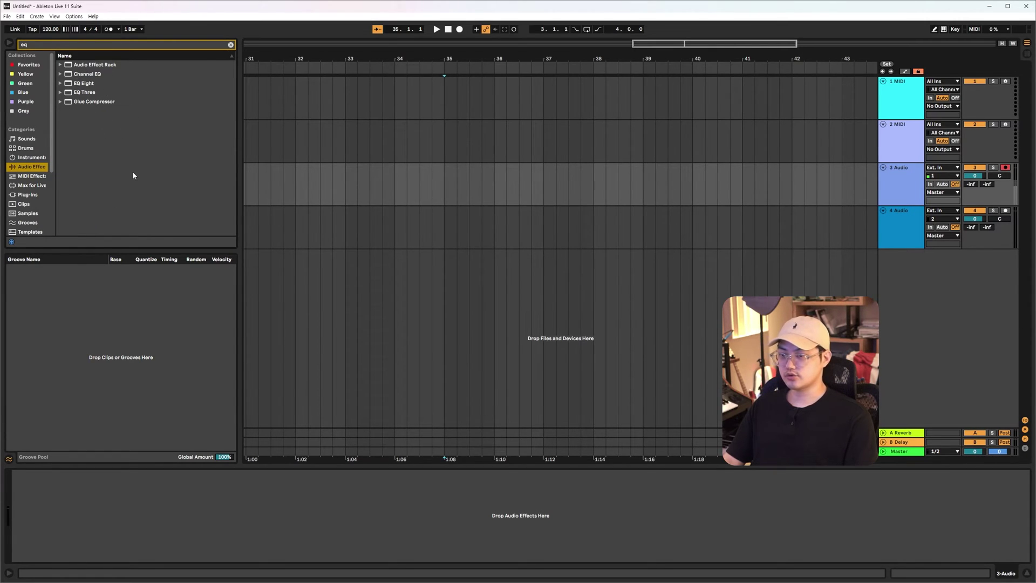
pyautogui.click(230, 45)
# Bring the Preferences window into view, check the Allow Multiple Instances option, and close the window
pyautogui.click(74, 16)
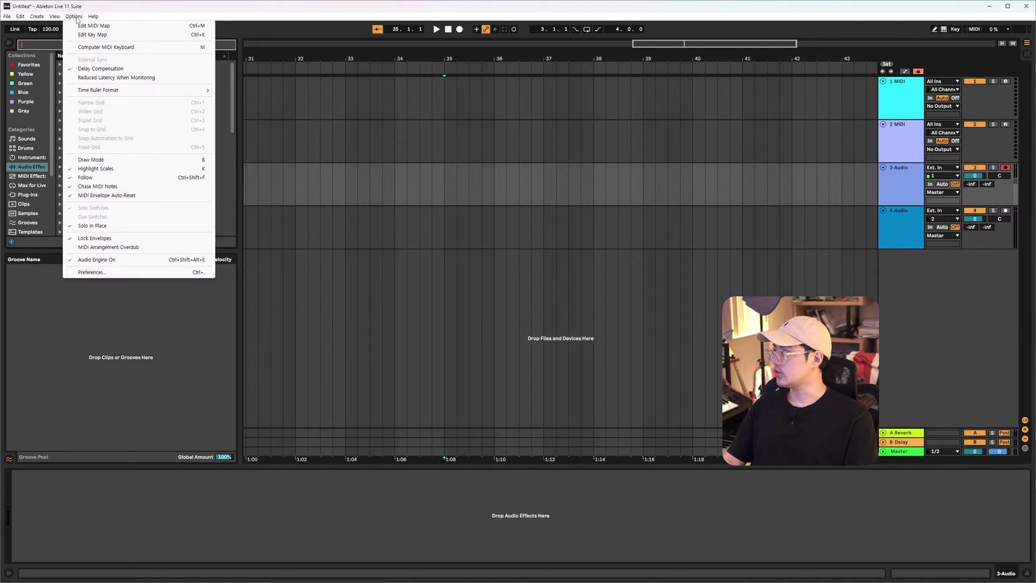
pyautogui.click(119, 272)
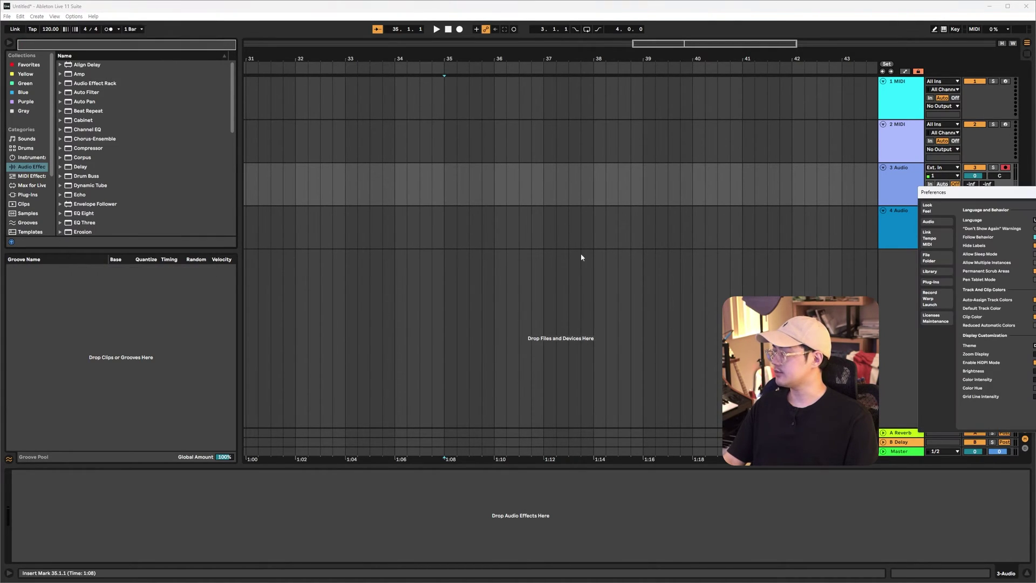
pyautogui.moveTo(951, 190); pyautogui.dragTo(323, 134)
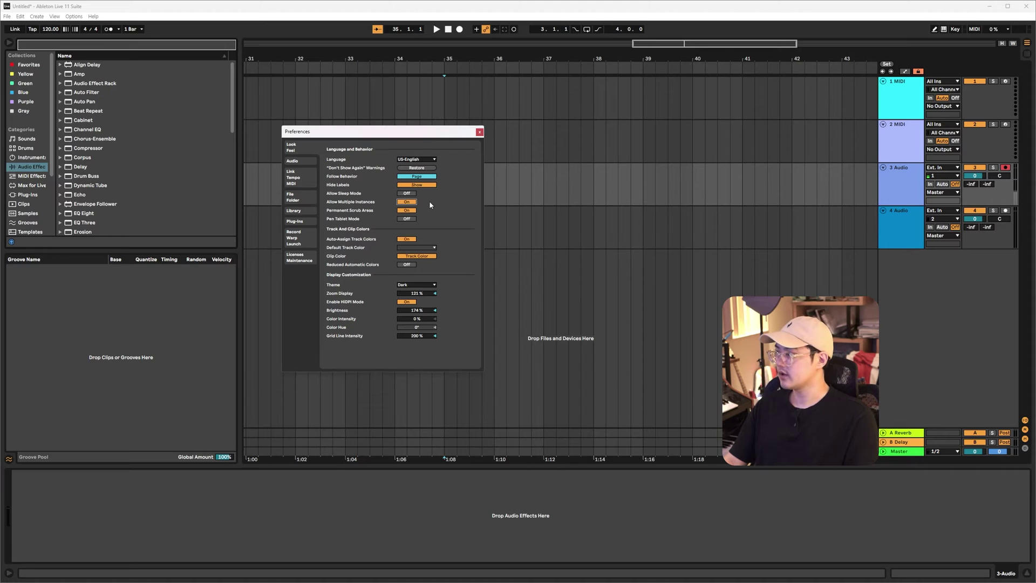
pyautogui.click(479, 132)
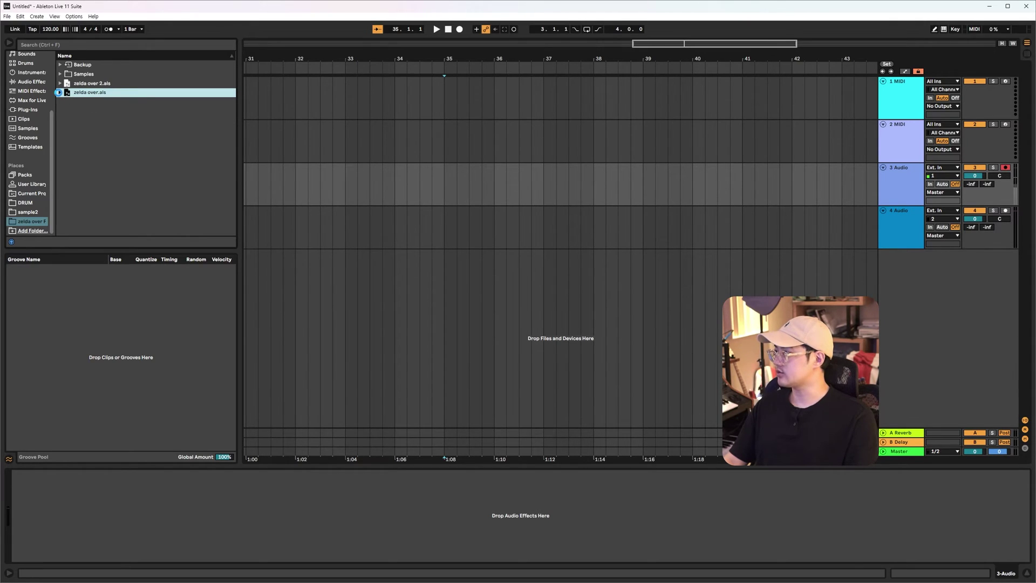
# Expand zelda over.als in the browser and look through the tracks it contains
pyautogui.click(59, 93)
pyautogui.scroll(-5, 128, 145)
pyautogui.scroll(5, 125, 157)
pyautogui.scroll(-5, 102, 157)
pyautogui.scroll(4, 108, 157)
pyautogui.scroll(-5, 110, 164)
pyautogui.scroll(4, 110, 163)
pyautogui.scroll(-2, 113, 166)
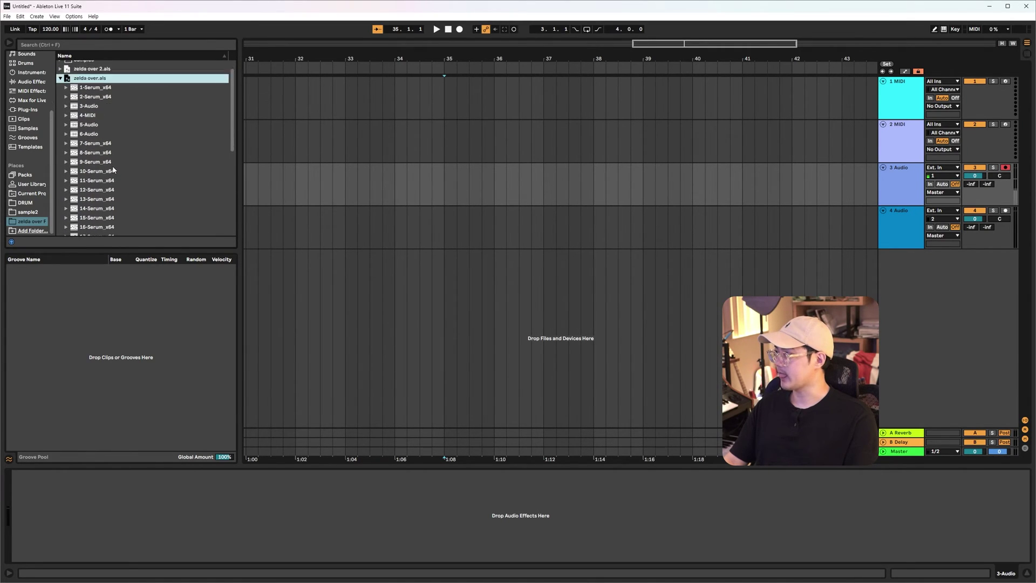
pyautogui.scroll(-4, 130, 163)
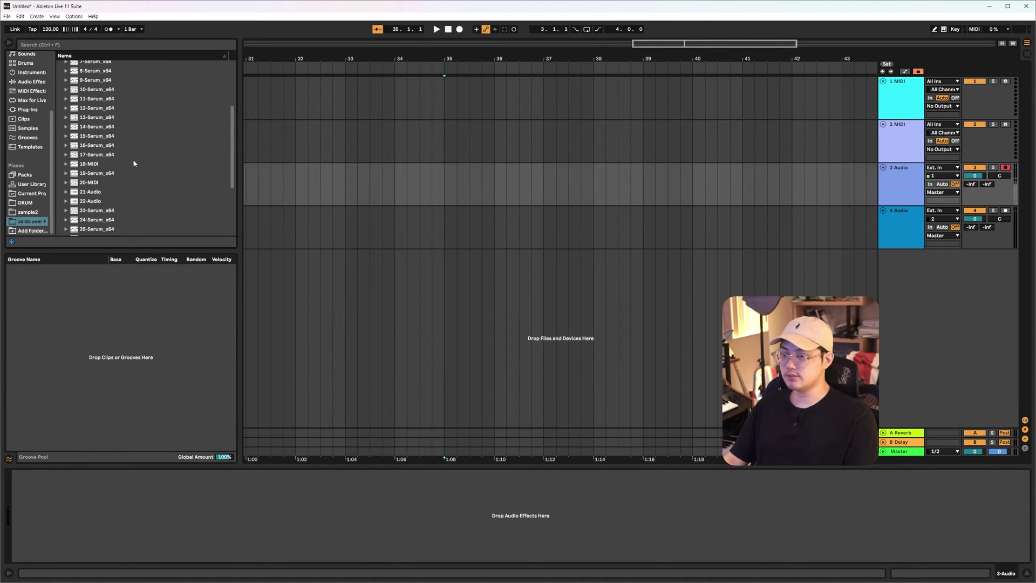
# Select several Serum_x64 tracks near the end of the zelda over.als list one after another, including 25, 27, 30 and 31
pyautogui.scroll(-2, 131, 168)
pyautogui.scroll(1, 130, 172)
pyautogui.scroll(-1, 131, 171)
pyautogui.click(113, 148)
pyautogui.click(107, 128)
pyautogui.click(111, 175)
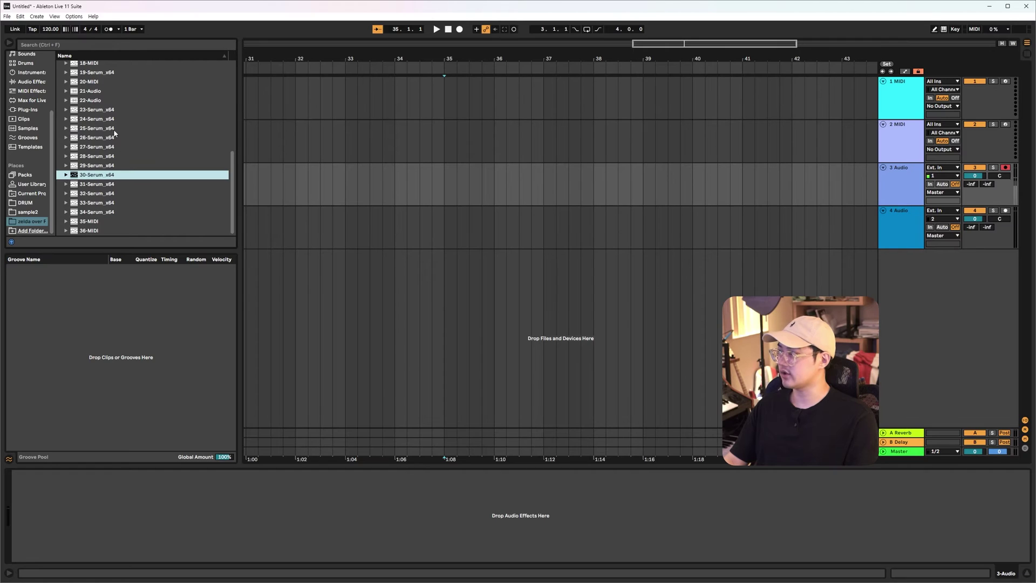
pyautogui.click(112, 129)
pyautogui.click(114, 184)
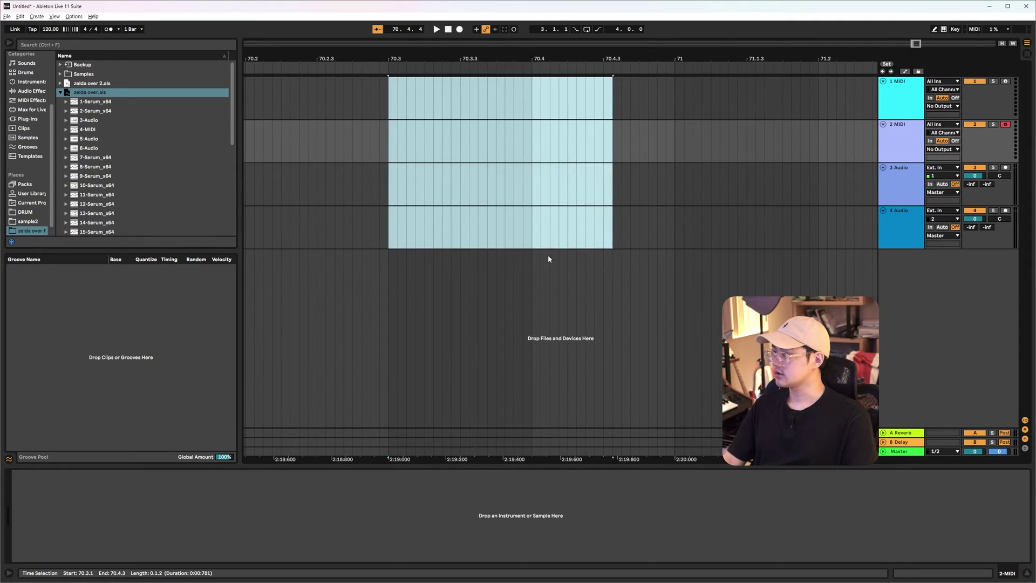
# Replace the four-track time selection with an insert marker at 70.3.1 on the 1 MIDI track
pyautogui.moveTo(548, 255); pyautogui.dragTo(505, 216)
pyautogui.moveTo(442, 103); pyautogui.dragTo(439, 139)
pyautogui.click(382, 96)
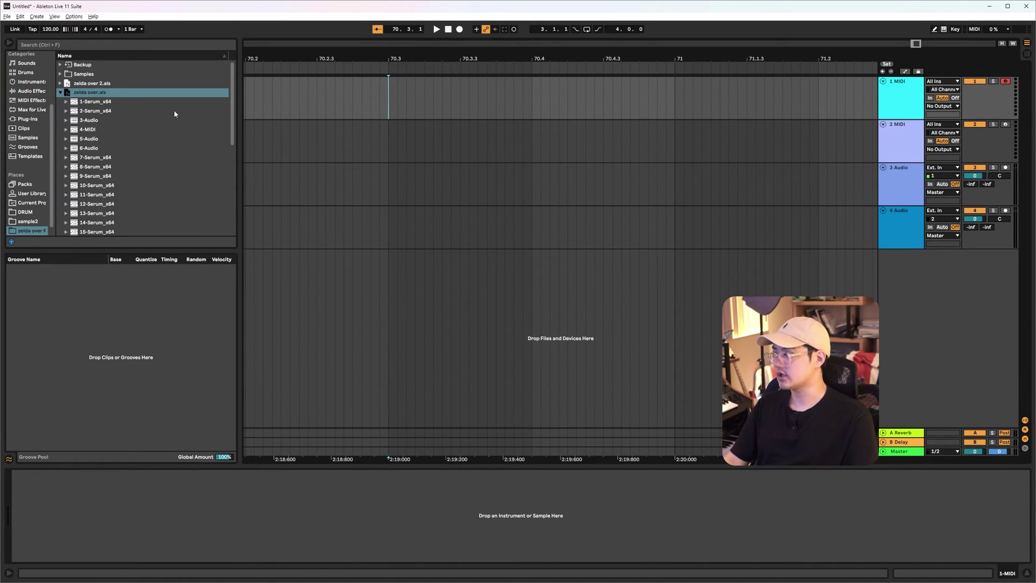
# Collapse zelda over.als, show the file in Explorer, and check the same option for its project folder
pyautogui.click(60, 92)
pyautogui.rightClick(128, 139)
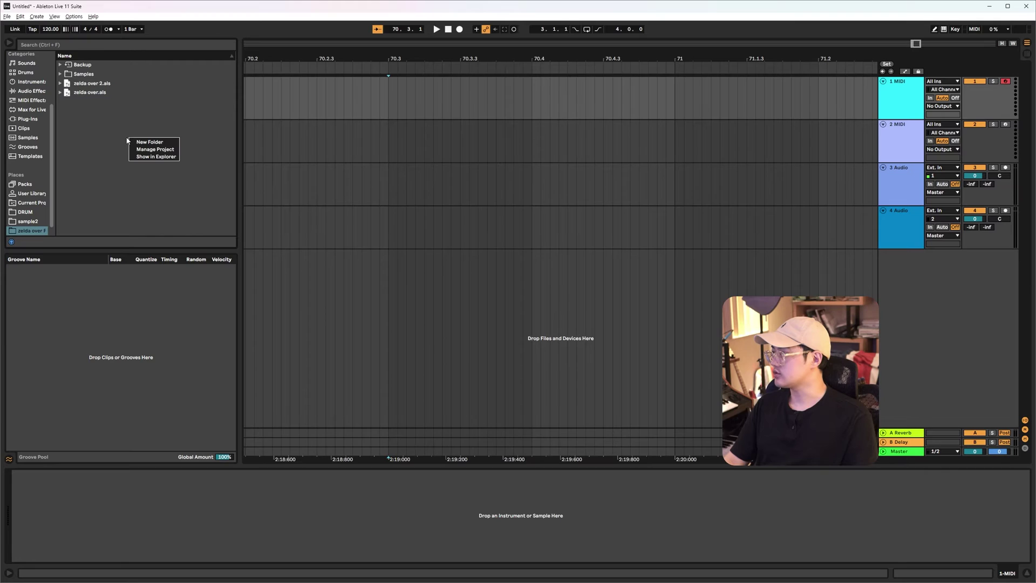
pyautogui.rightClick(89, 92)
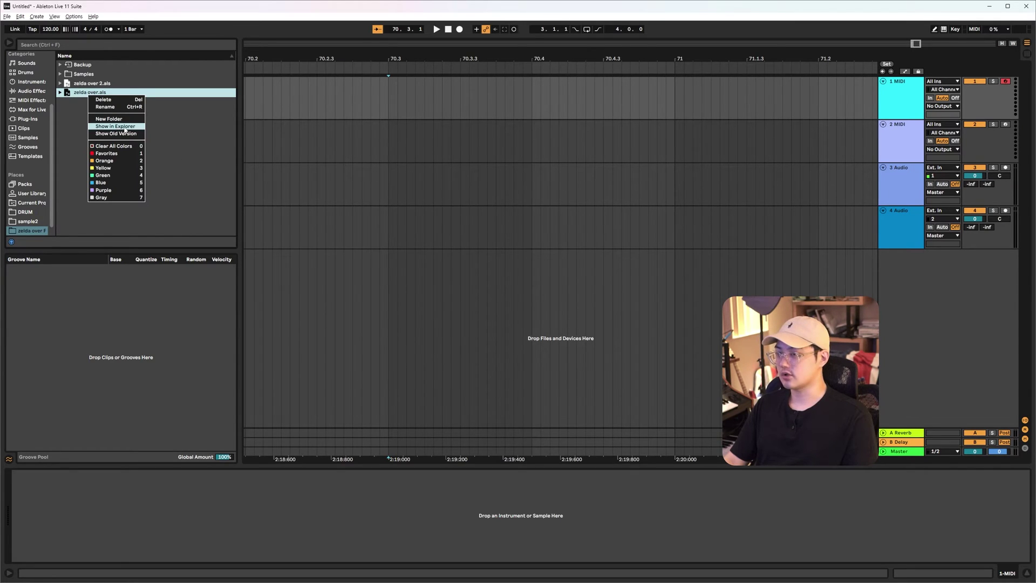
pyautogui.click(120, 127)
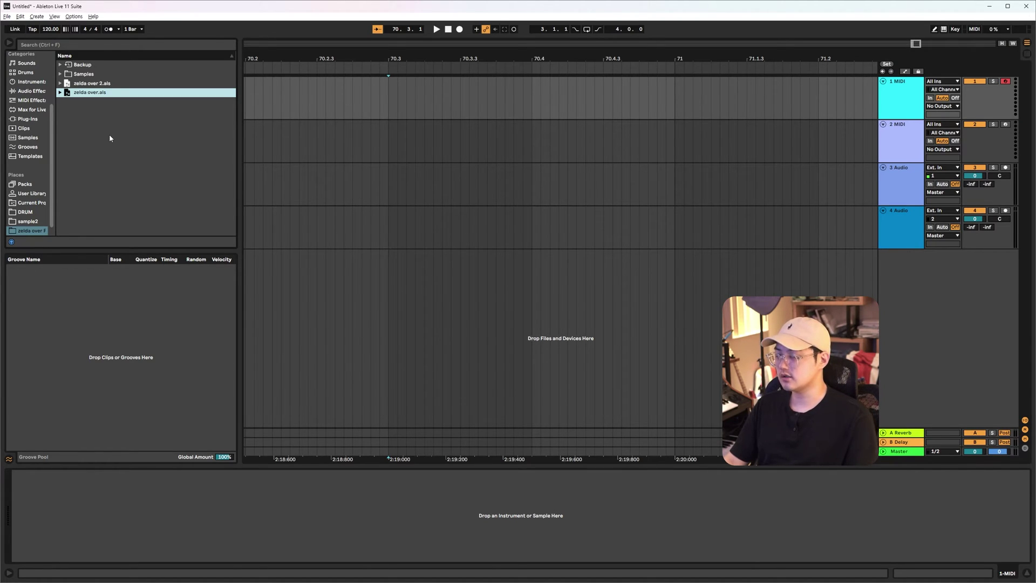
pyautogui.rightClick(162, 127)
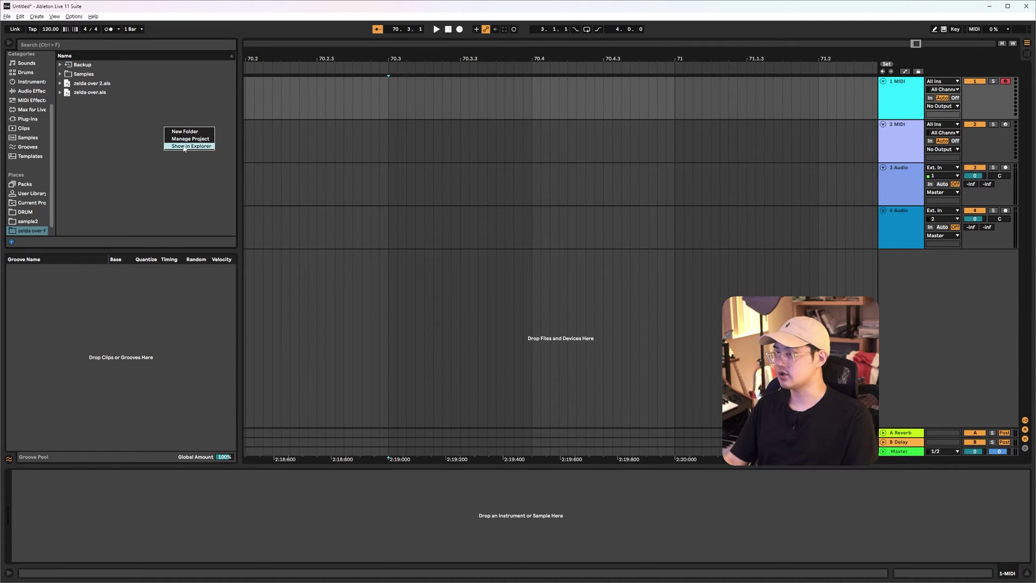
pyautogui.click(129, 142)
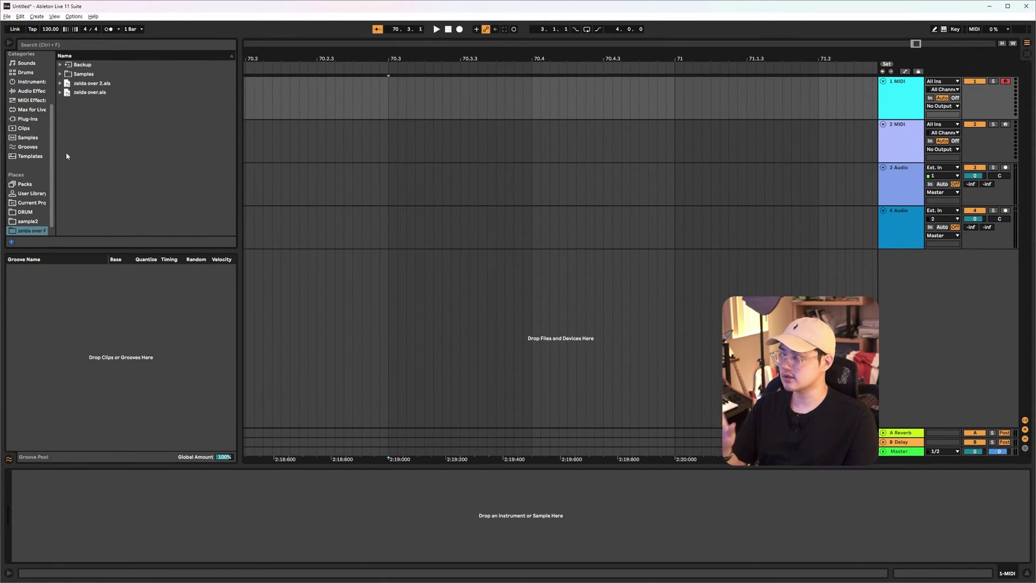
# Expand zelda over.als in the browser again and select its 7-Serum_x64 and 11-Serum_x64 tracks
pyautogui.click(60, 92)
pyautogui.scroll(-3, 145, 164)
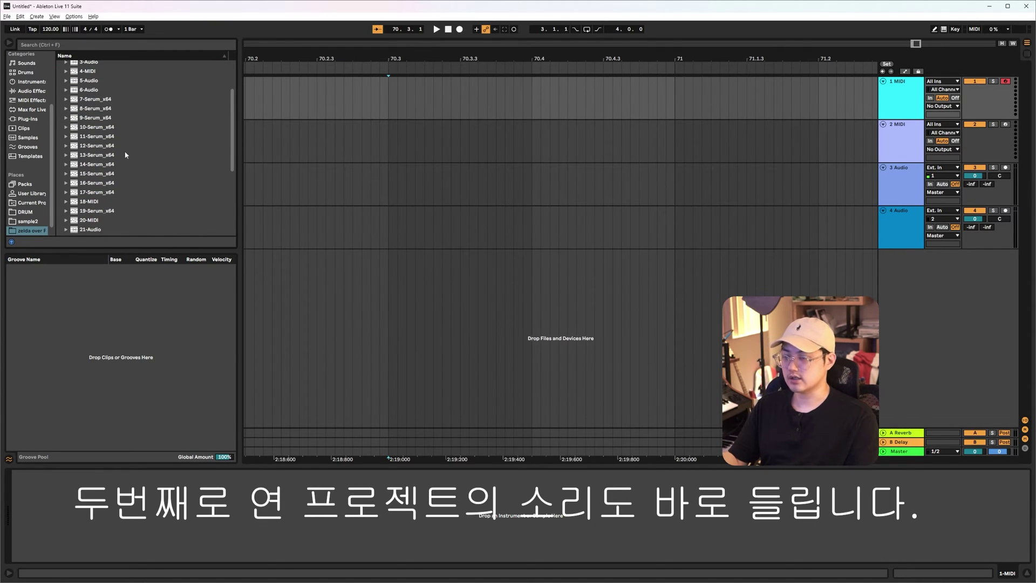
pyautogui.scroll(3, 98, 147)
pyautogui.click(103, 133)
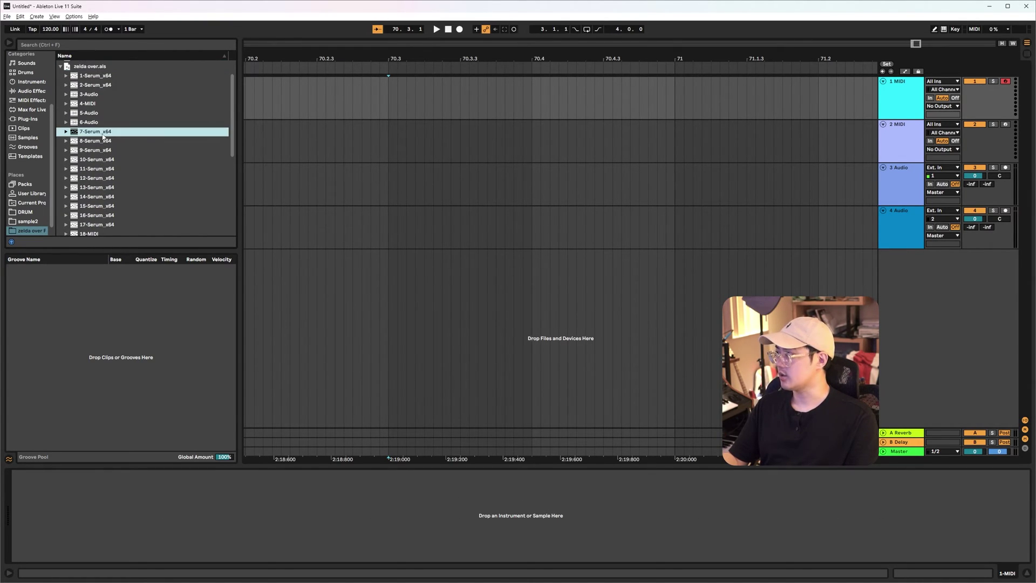
pyautogui.click(106, 171)
# Close the Preferences window and reposition the zelda over window over the Untitled set
pyautogui.moveTo(396, 277); pyautogui.dragTo(396, 278)
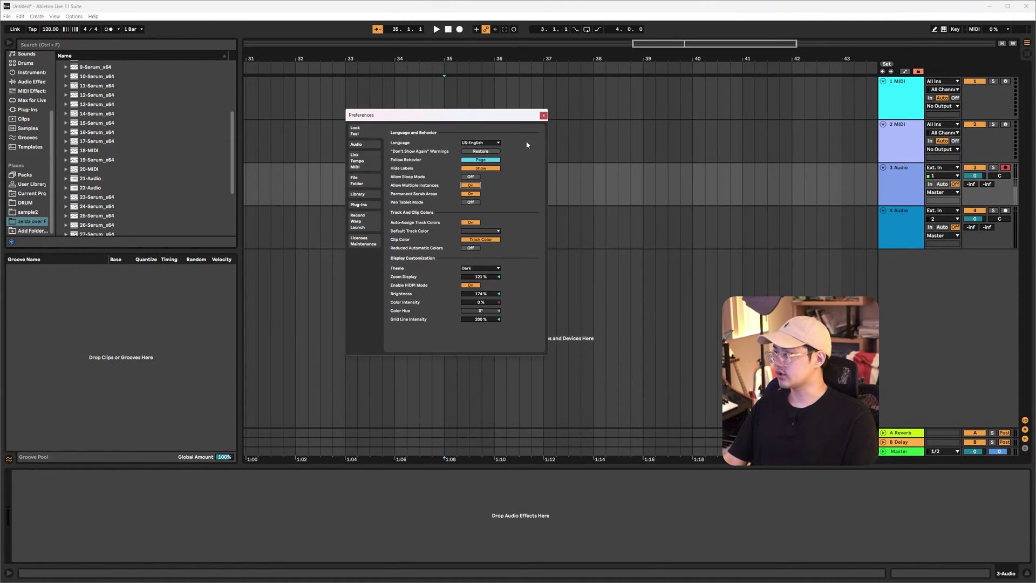
pyautogui.click(544, 115)
pyautogui.scroll(-2, 138, 166)
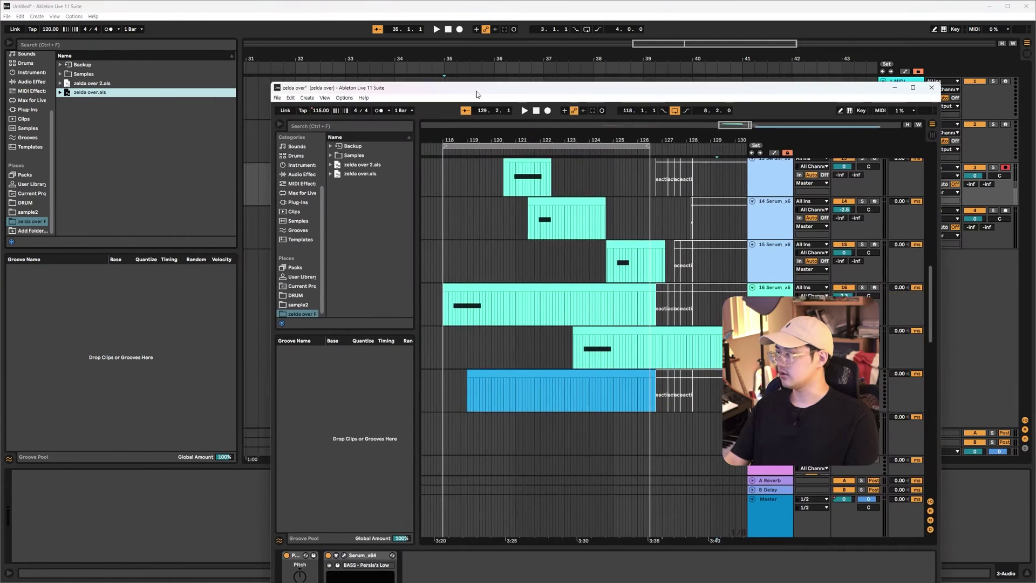
pyautogui.moveTo(477, 95); pyautogui.dragTo(452, 64)
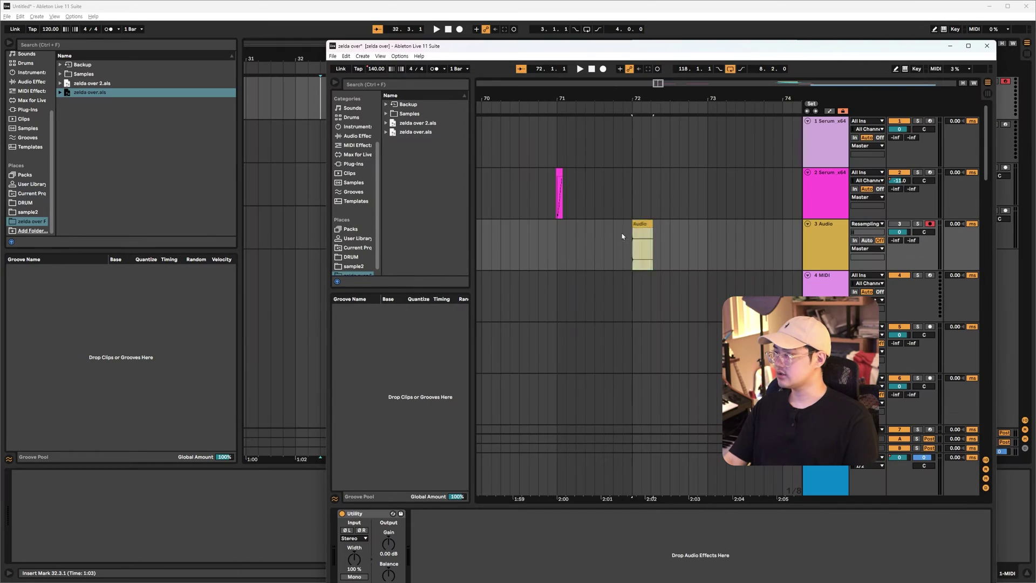
# Try to carry the 3 Audio clip and the second Serum track with its clip from zelda over into the Untitled set
pyautogui.moveTo(642, 246); pyautogui.dragTo(283, 305)
pyautogui.click(318, 286)
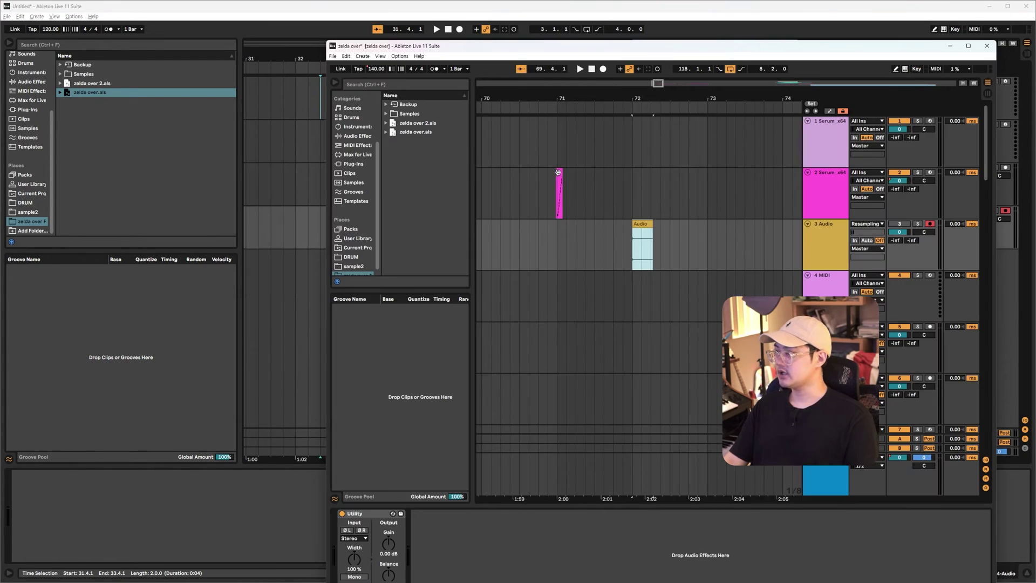
pyautogui.click(558, 172)
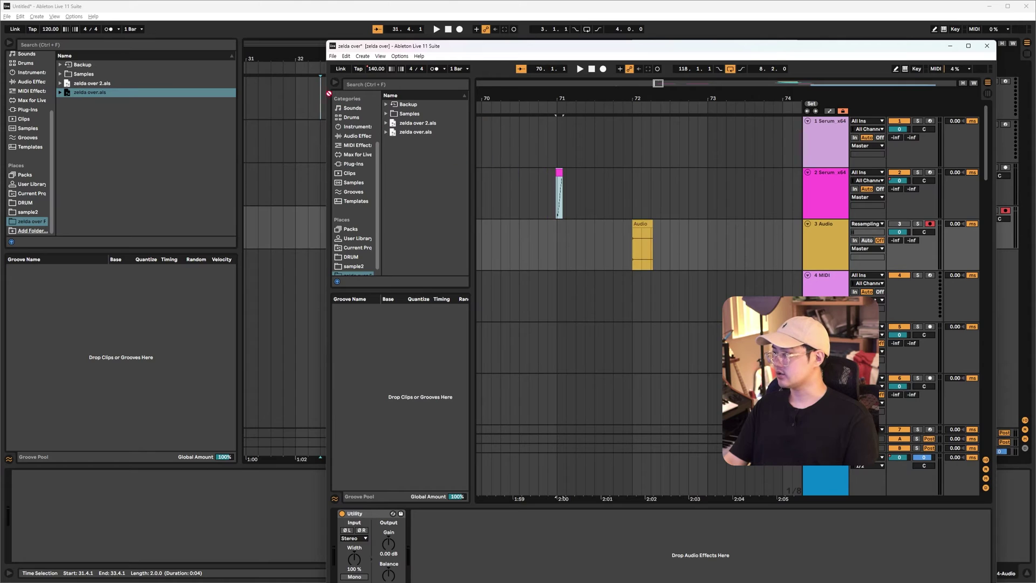
pyautogui.click(832, 214)
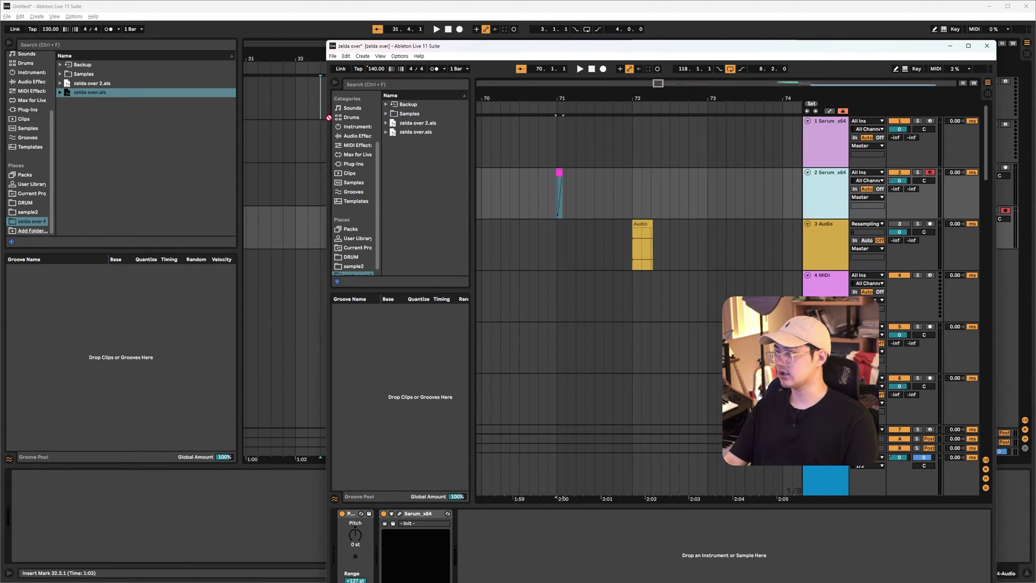
pyautogui.click(309, 95)
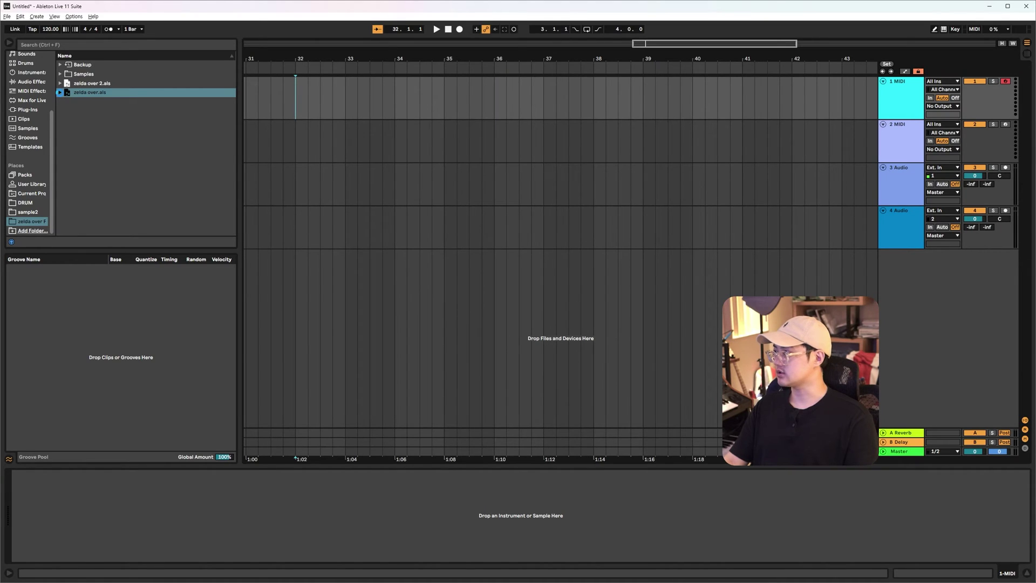
# Look through the tracks of zelda over.als in the Untitled set's browser and switch to the zelda over window
pyautogui.click(61, 95)
pyautogui.scroll(-6, 136, 163)
pyautogui.scroll(3, 137, 168)
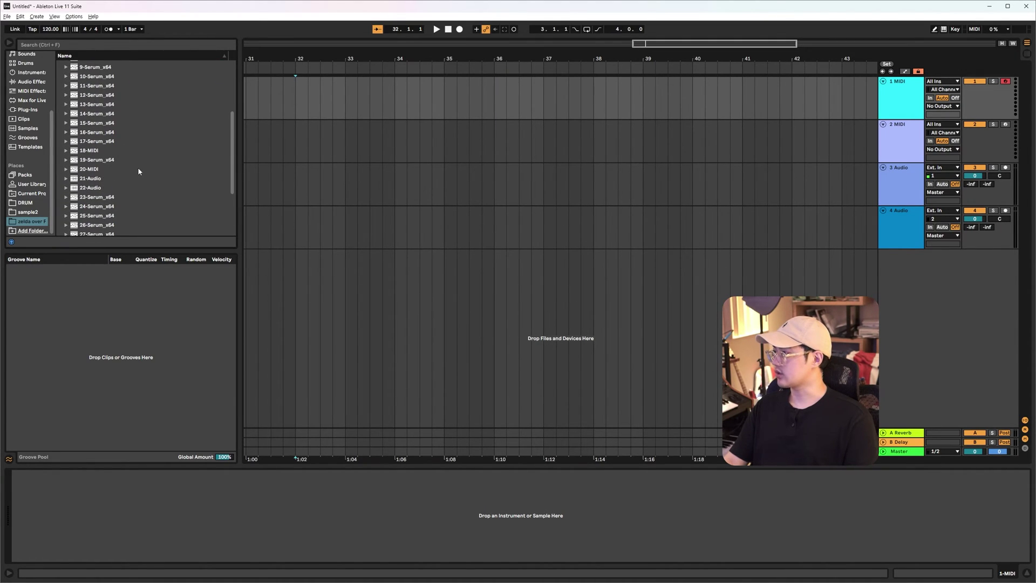
pyautogui.hotkey('alt', 'Tab')
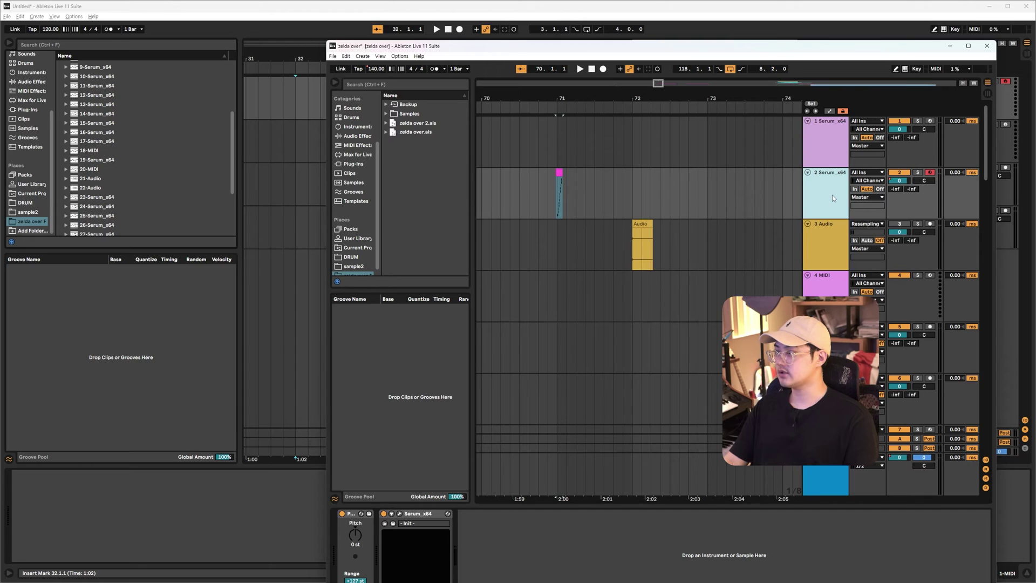
# Add the 2-Serum_x64 track from zelda over.als to the Untitled set below 4 Audio and locate its clip near bar 71
pyautogui.scroll(5, 179, 168)
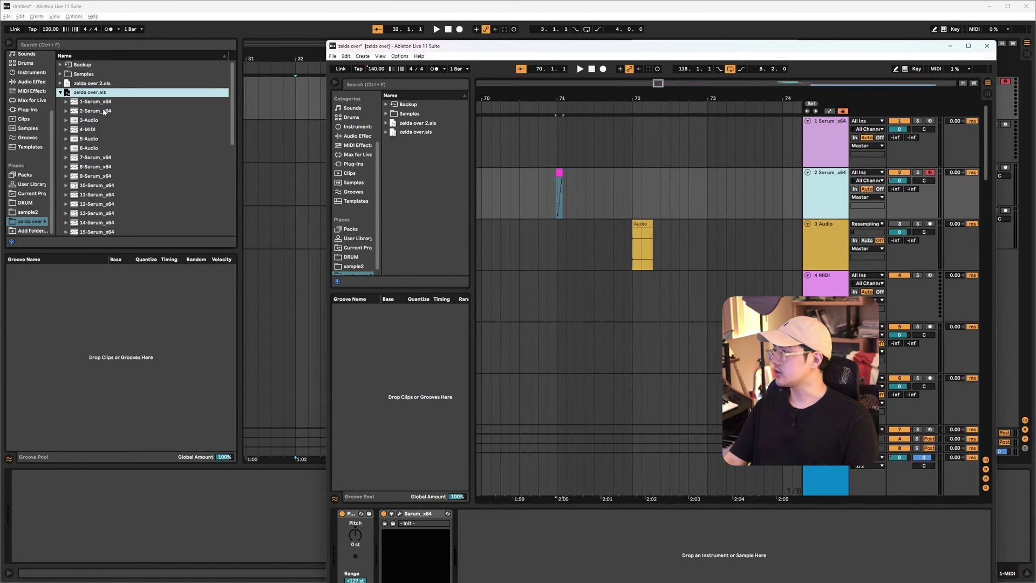
pyautogui.moveTo(102, 110); pyautogui.dragTo(322, 272)
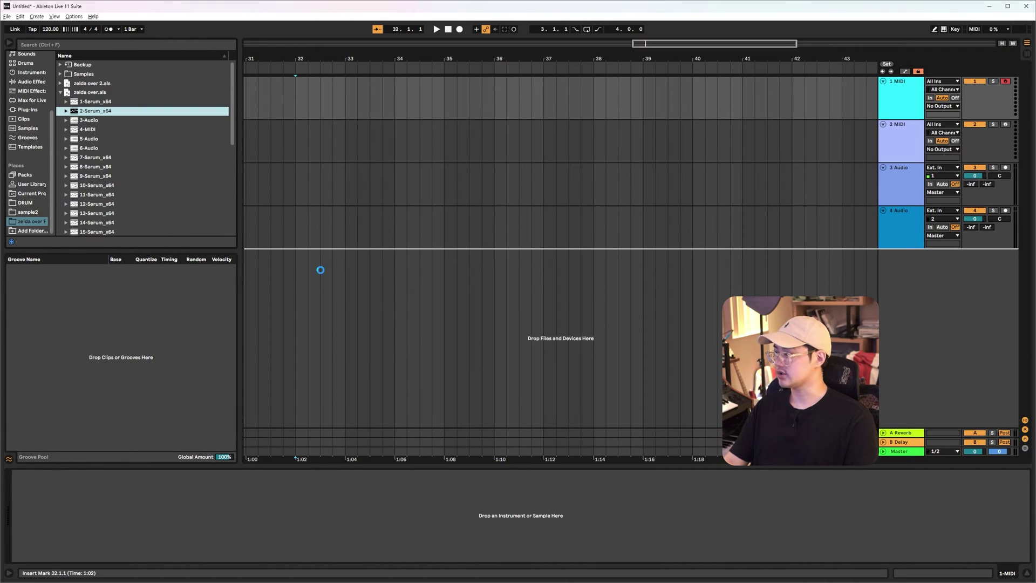
pyautogui.scroll(8, 831, 287)
pyautogui.moveTo(528, 283); pyautogui.dragTo(613, 281)
pyautogui.click(549, 277)
# Compare the imported track with the zelda over window, and re-expand zelda over.als in the Untitled set's browser to look through its tracks
pyautogui.hotkey('alt', 'Tab')
pyautogui.moveTo(515, 47); pyautogui.dragTo(555, 80)
pyautogui.click(65, 94)
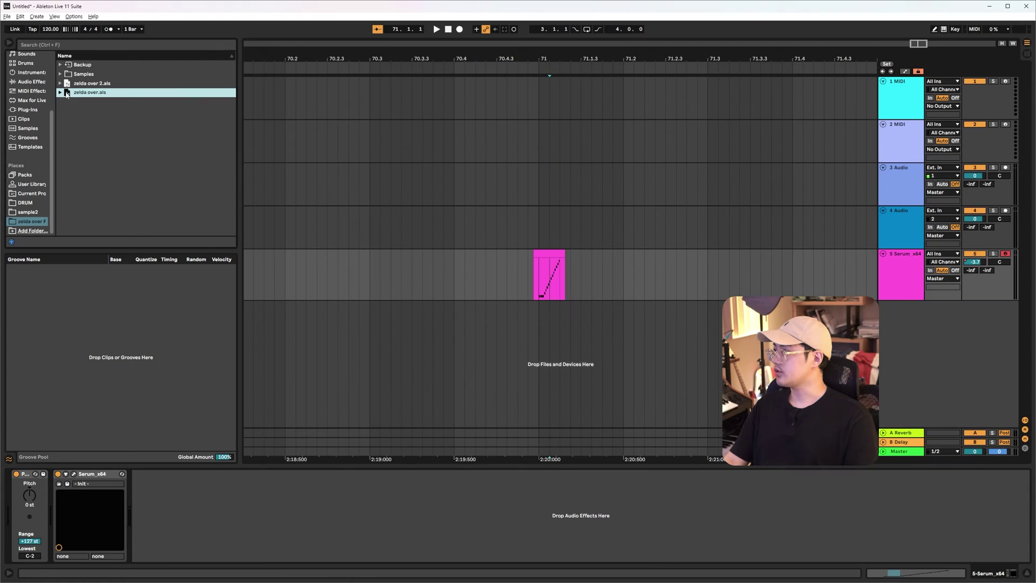
pyautogui.click(60, 92)
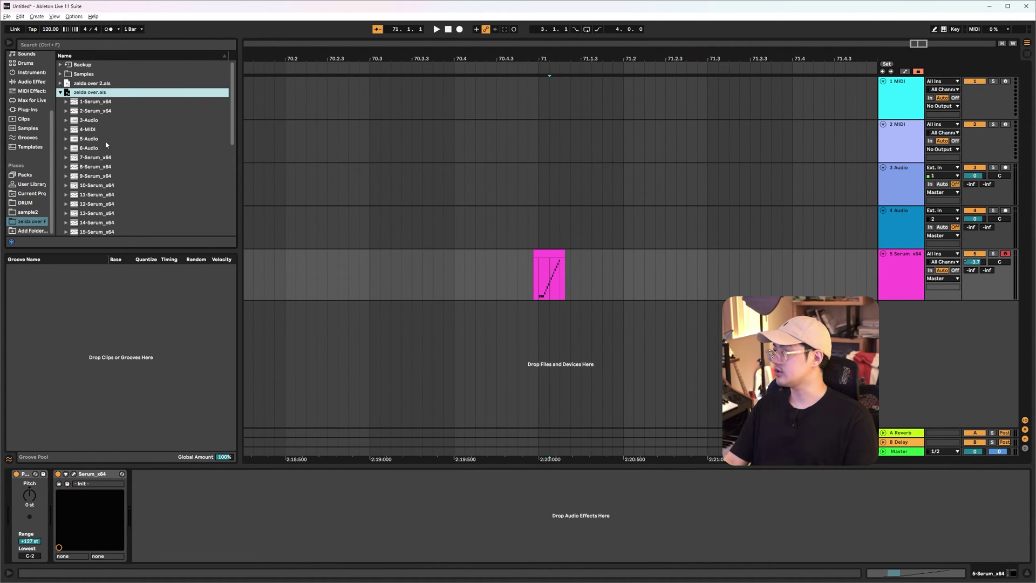
pyautogui.scroll(-3, 130, 159)
pyautogui.scroll(-4, 130, 159)
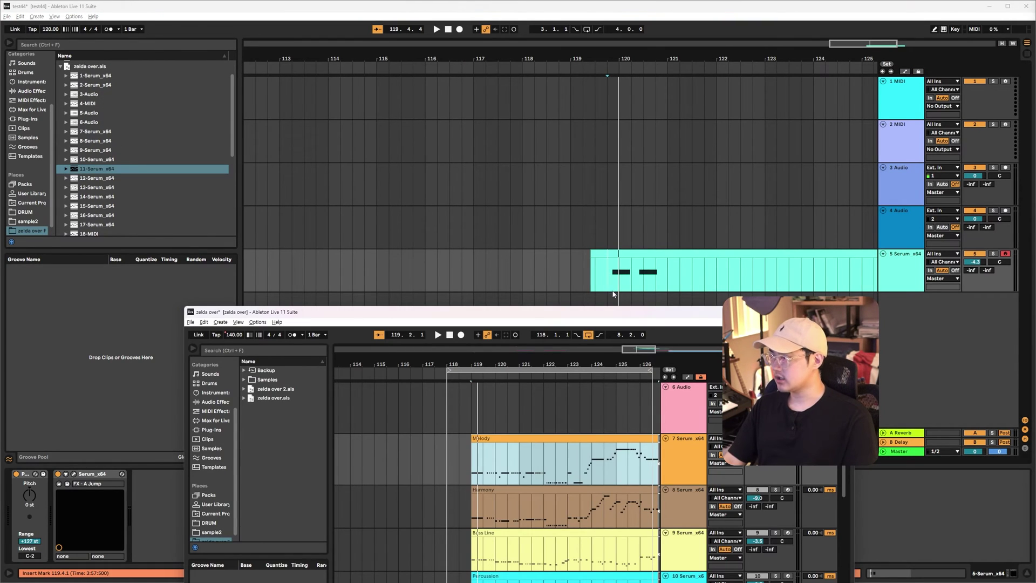
# Play the 5 Serum_x64 clip in test44 from around 119.4 and compare it with the Melody clip in the zelda over set
pyautogui.moveTo(617, 316); pyautogui.dragTo(686, 316)
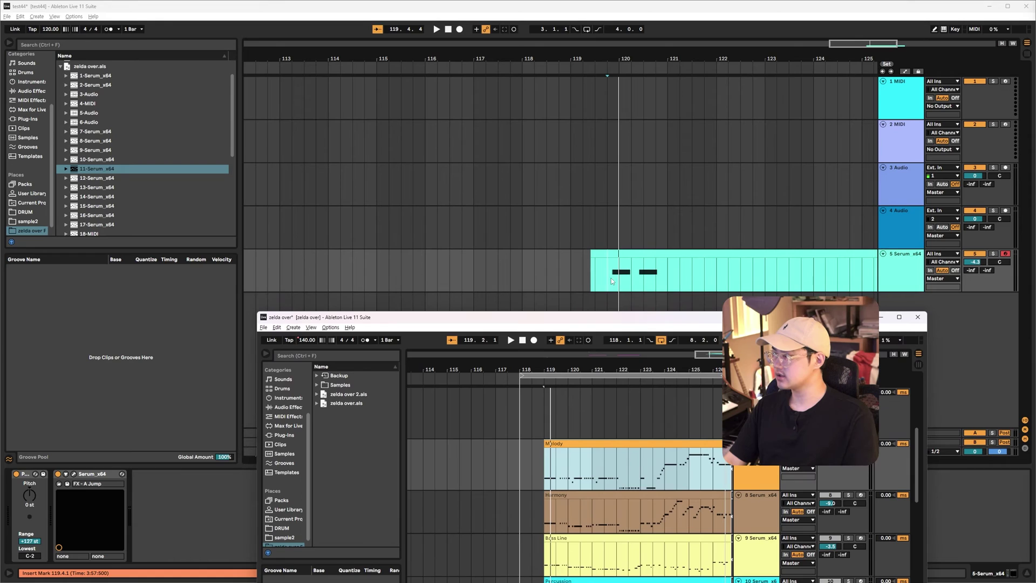
pyautogui.click(607, 275)
pyautogui.hotkey('alt', 'Tab')
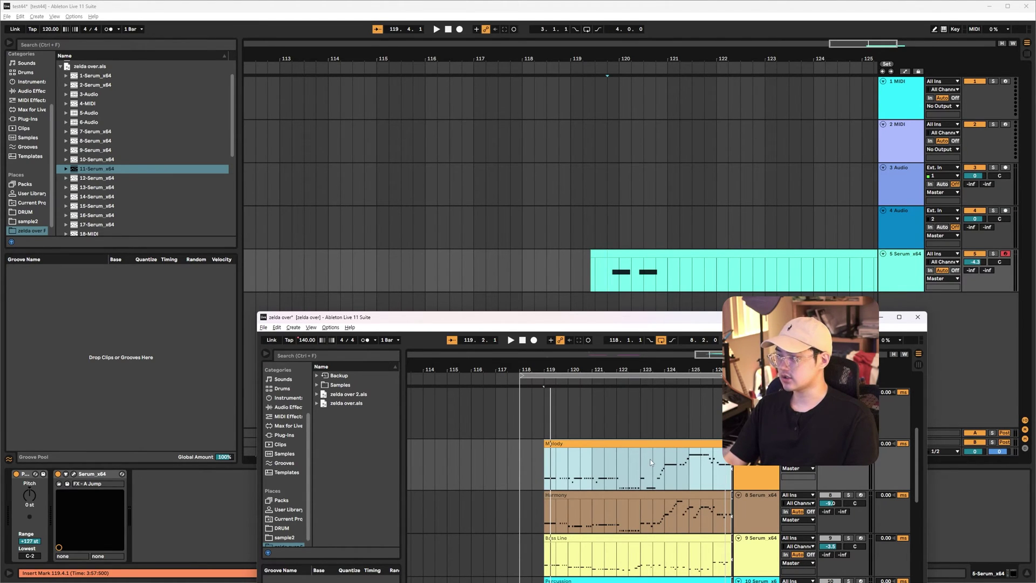
pyautogui.moveTo(612, 320)
pyautogui.mouseDown()
pyautogui.moveTo(697, 298)
pyautogui.moveTo(629, 331)
pyautogui.mouseUp()
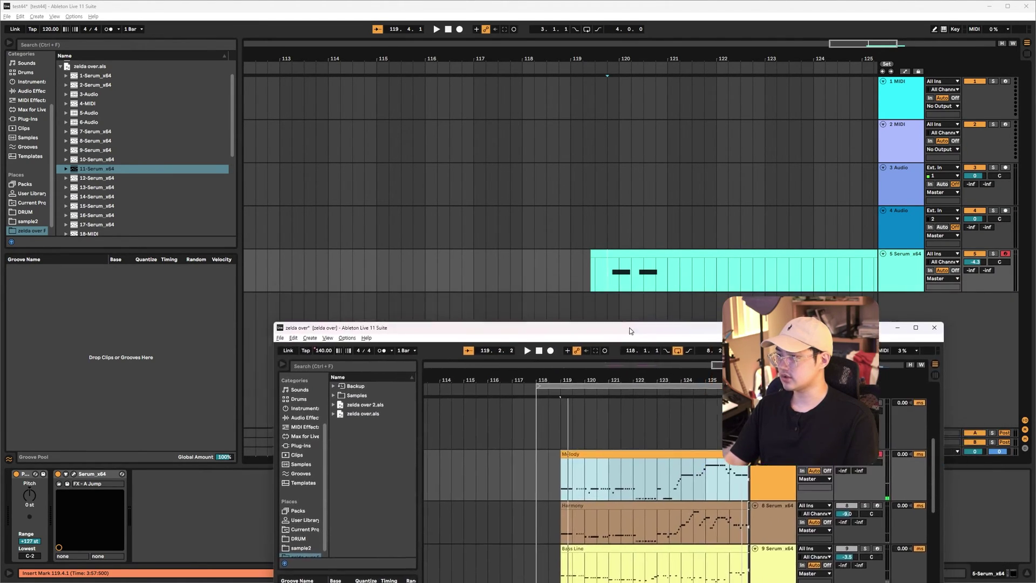
pyautogui.click(609, 273)
pyautogui.press('space')
pyautogui.press('space')
pyautogui.press('space')
pyautogui.press('space')
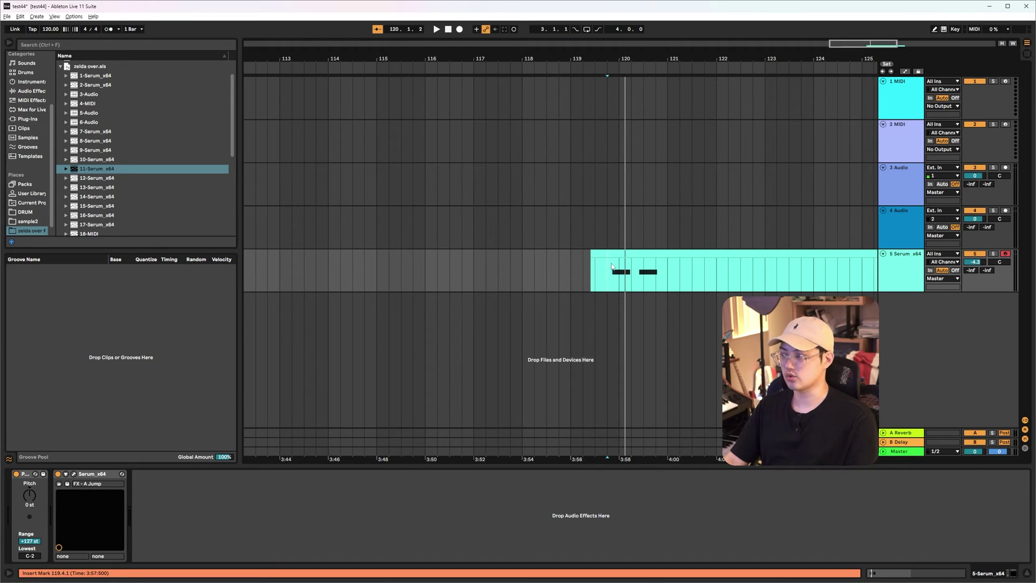
pyautogui.moveTo(617, 331); pyautogui.dragTo(572, 225)
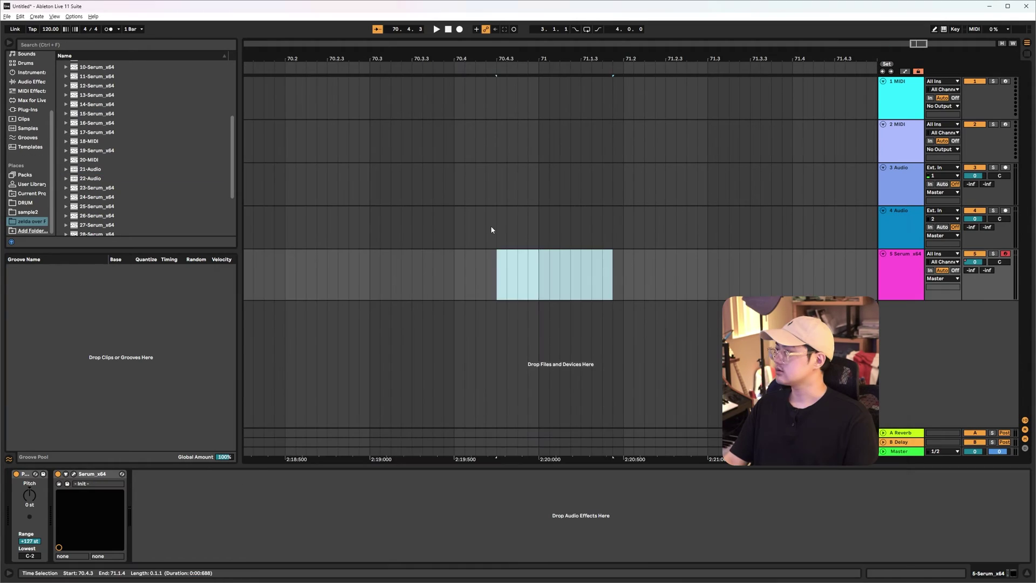
pyautogui.click(494, 228)
pyautogui.click(490, 184)
pyautogui.click(486, 135)
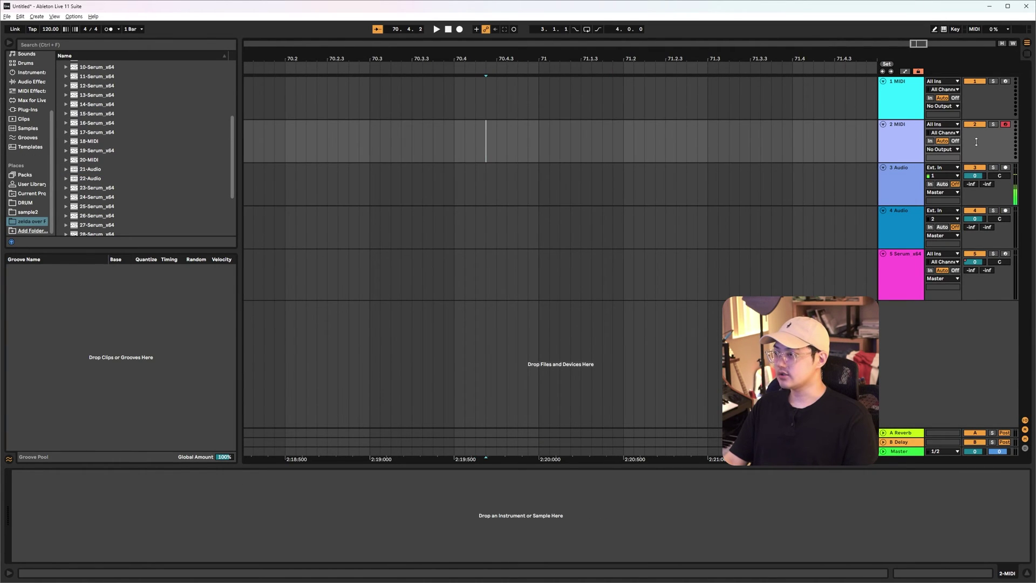
pyautogui.click(581, 108)
pyautogui.click(576, 151)
pyautogui.click(570, 187)
pyautogui.click(566, 221)
pyautogui.click(569, 184)
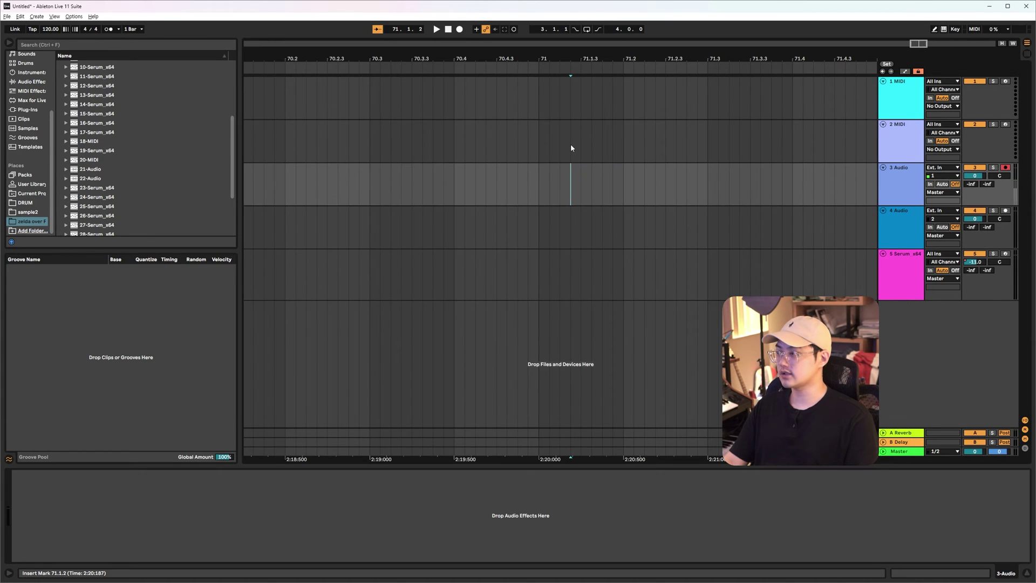
pyautogui.click(570, 144)
pyautogui.click(568, 95)
pyautogui.click(560, 150)
pyautogui.click(539, 180)
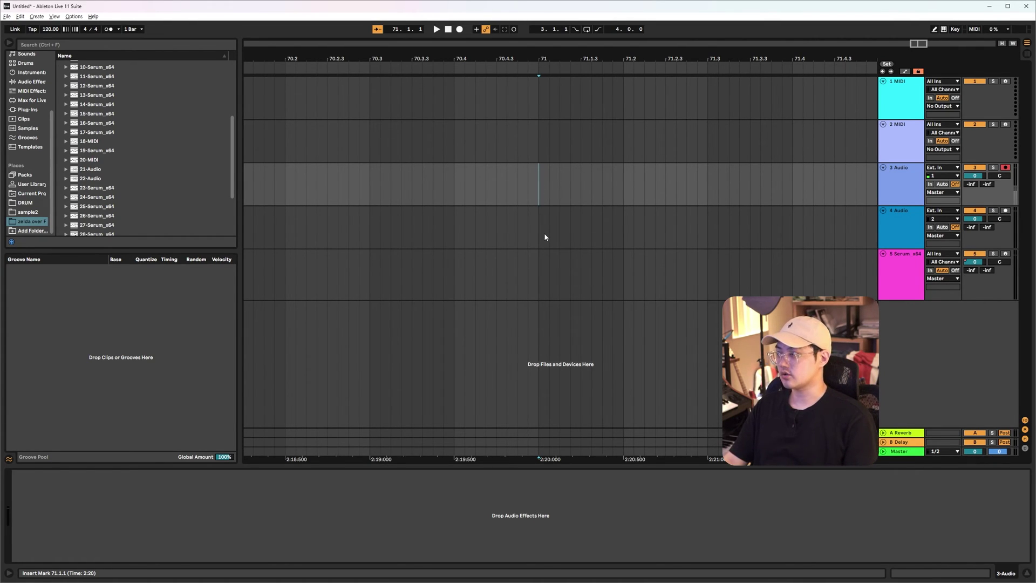
pyautogui.click(549, 264)
pyautogui.click(539, 232)
pyautogui.click(539, 187)
pyautogui.click(542, 226)
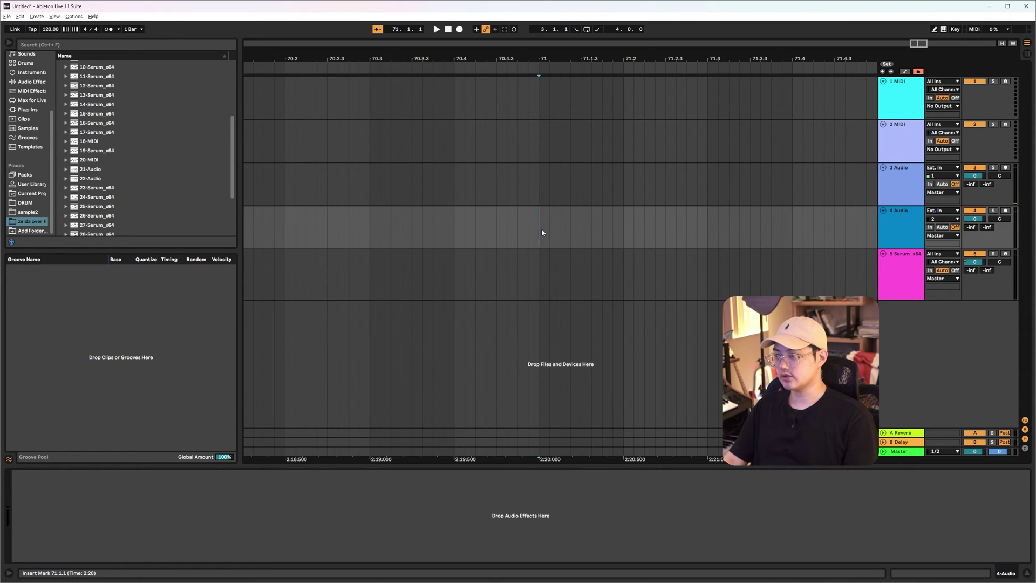
pyautogui.click(538, 197)
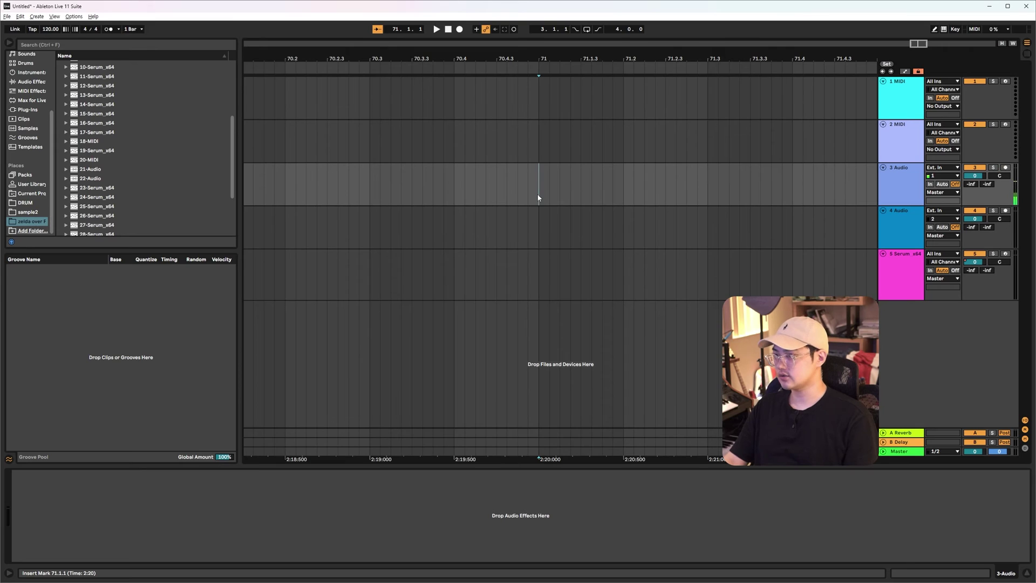
pyautogui.click(545, 151)
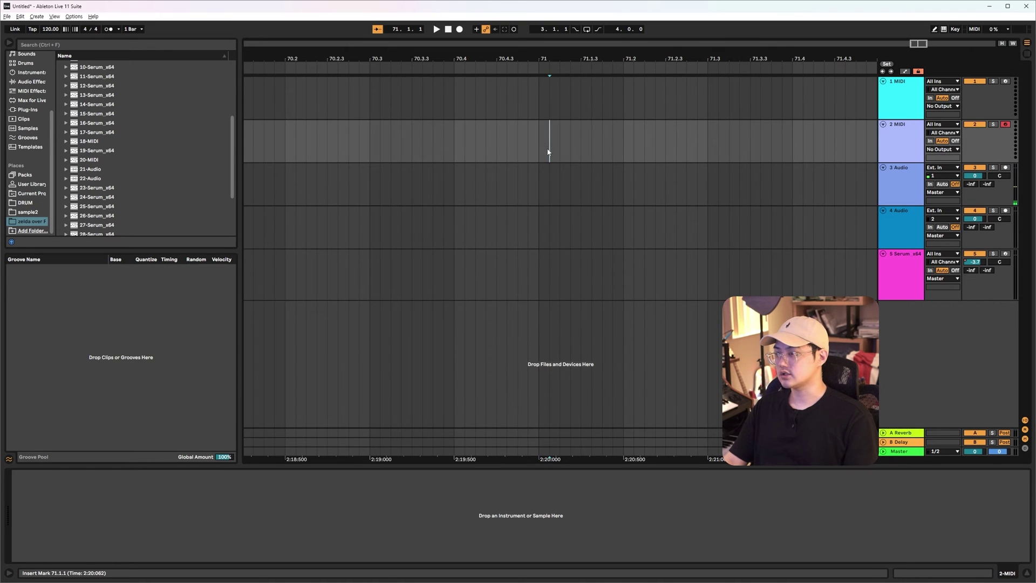
pyautogui.click(545, 190)
pyautogui.click(552, 229)
pyautogui.click(549, 254)
pyautogui.click(542, 226)
pyautogui.click(541, 196)
pyautogui.click(540, 242)
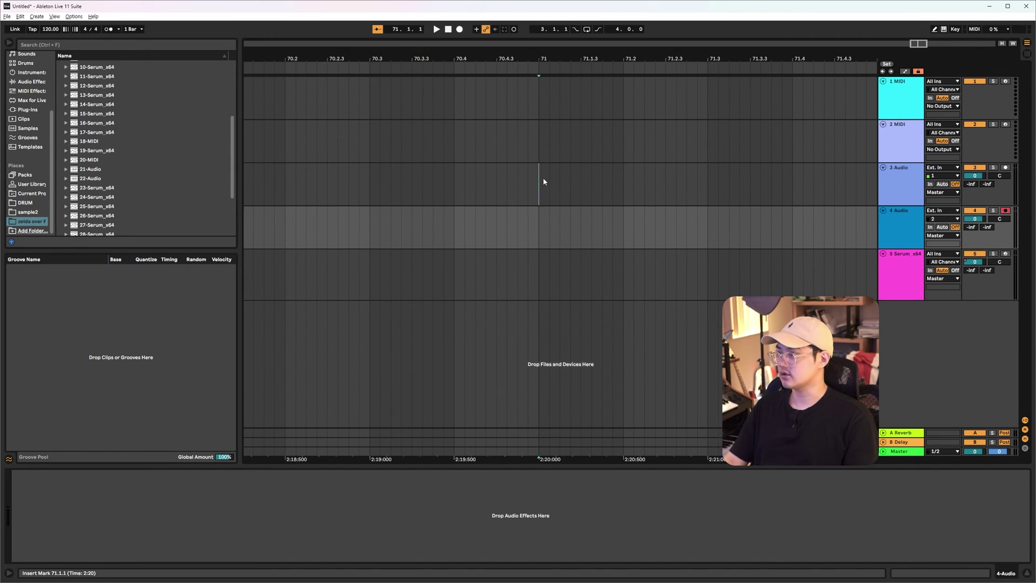
pyautogui.click(538, 225)
pyautogui.press('c')
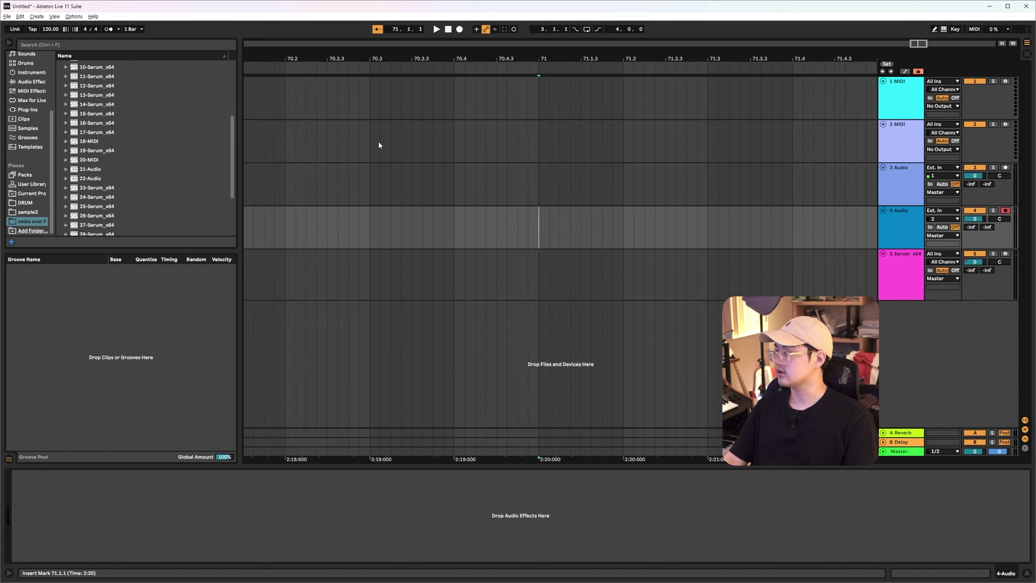
# Toggle Lock Envelopes and leave it switched off
pyautogui.click(74, 16)
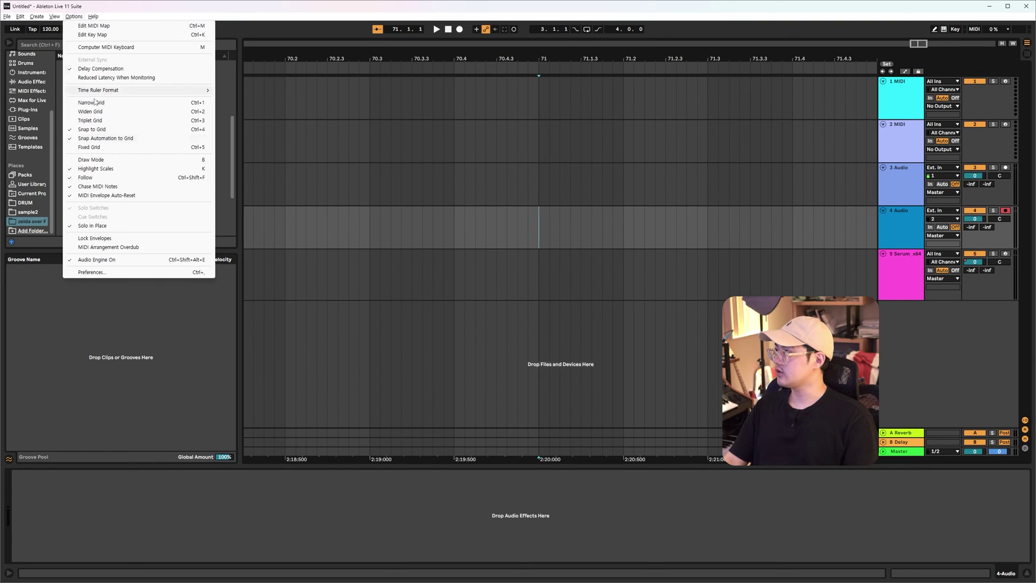
pyautogui.click(87, 238)
pyautogui.click(78, 18)
pyautogui.click(96, 239)
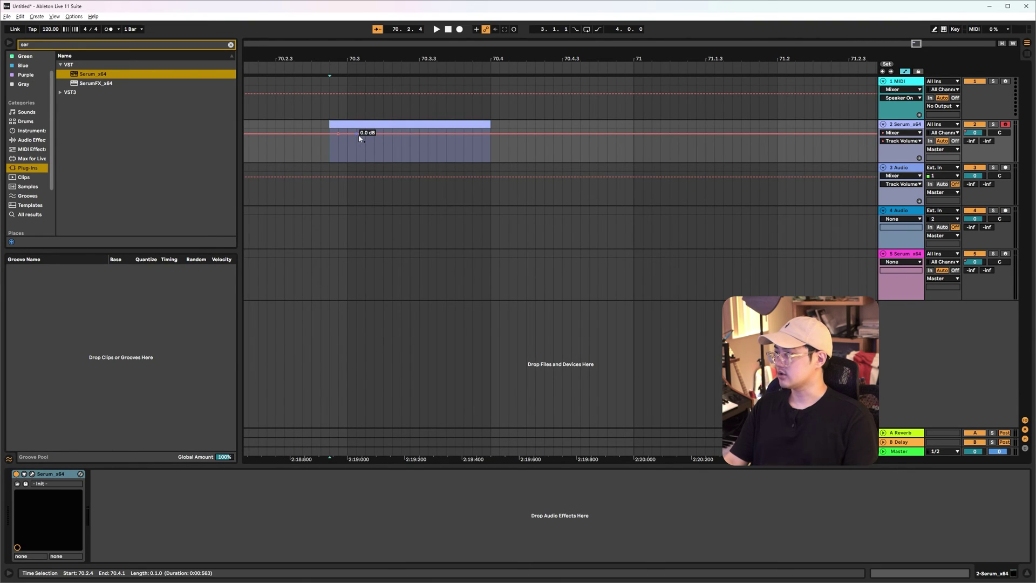
# Draw a jagged track volume automation curve across the 2 Serum_x64 clip and hide the automation lanes
pyautogui.moveTo(363, 135)
pyautogui.mouseDown()
pyautogui.moveTo(382, 154)
pyautogui.moveTo(384, 138)
pyautogui.moveTo(397, 151)
pyautogui.moveTo(428, 145)
pyautogui.mouseUp()
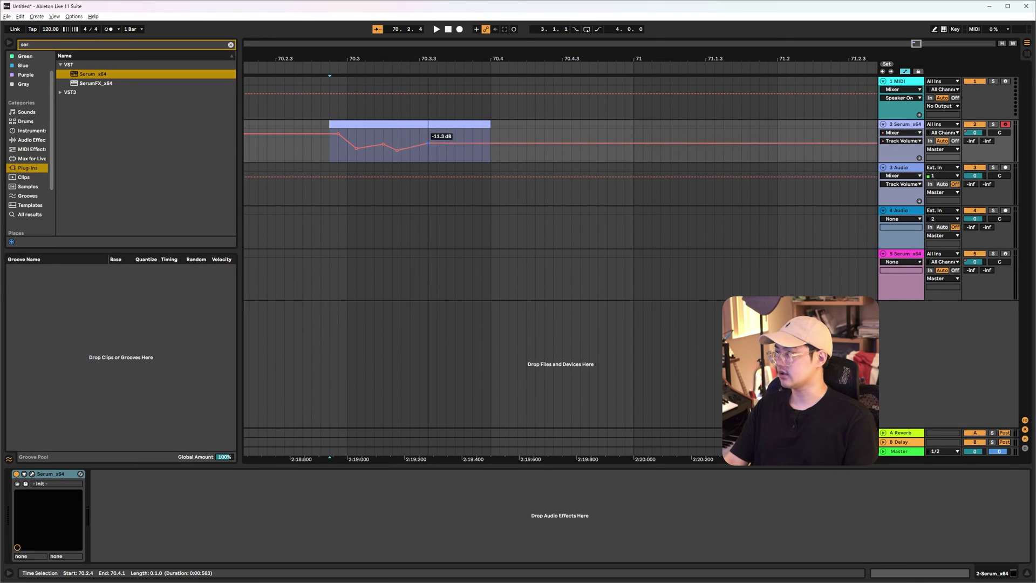
pyautogui.press('a')
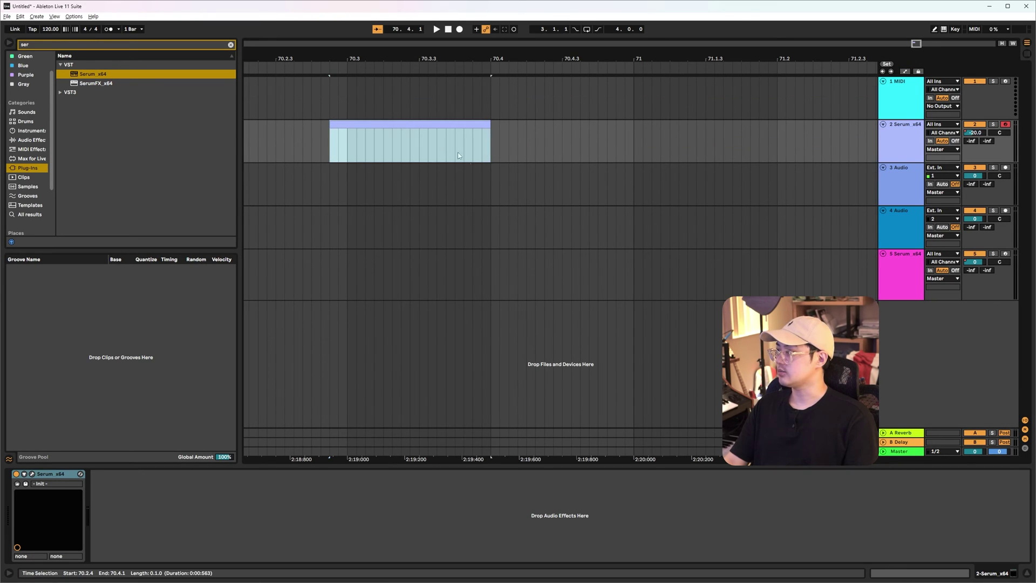
# Duplicate the 2 Serum_x64 clip with envelopes unlocked, inspect the copy's volume automation and undo the duplication
pyautogui.hotkey('ctrl', 'd')
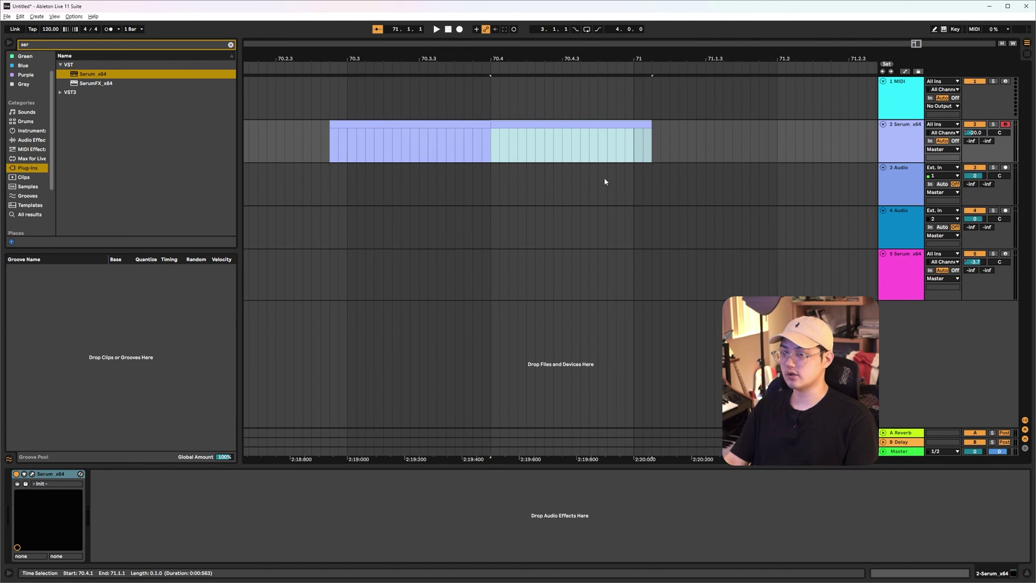
pyautogui.press('a')
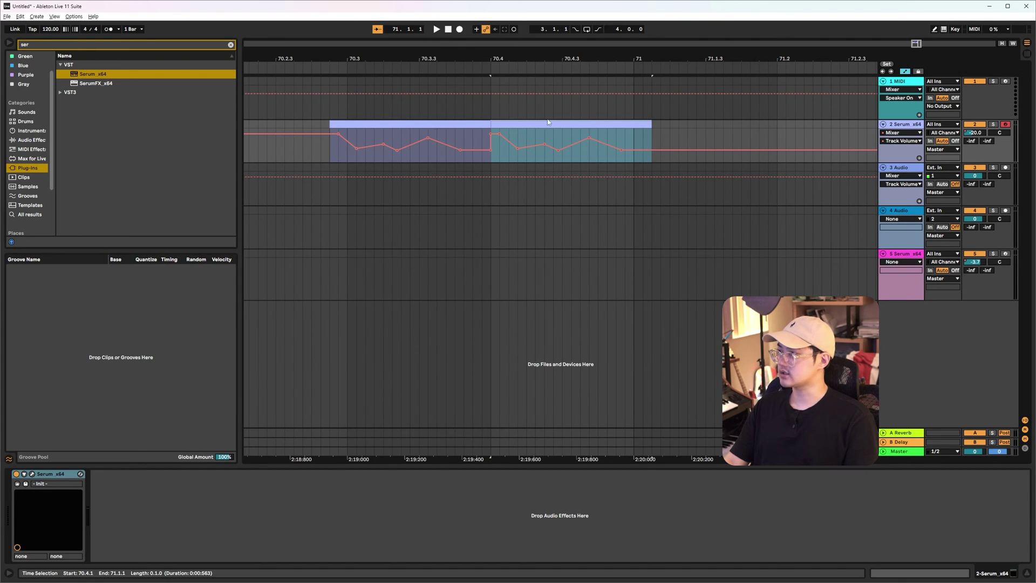
pyautogui.press('a')
pyautogui.click(560, 142)
pyautogui.hotkey('ctrl', 'z')
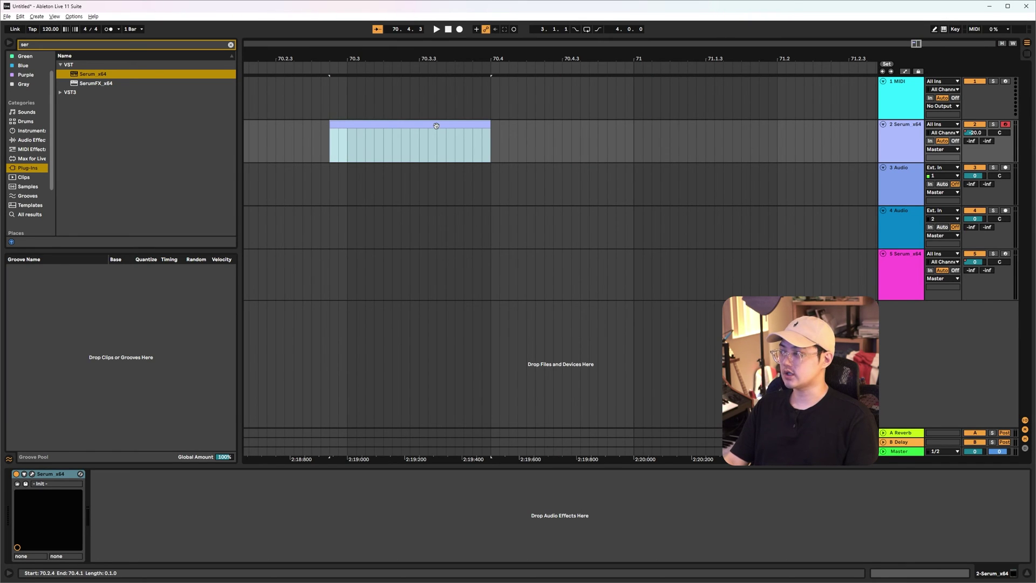
# Turn on Lock Envelopes and duplicate the 2 Serum_x64 clip with the volume automation shown
pyautogui.click(74, 16)
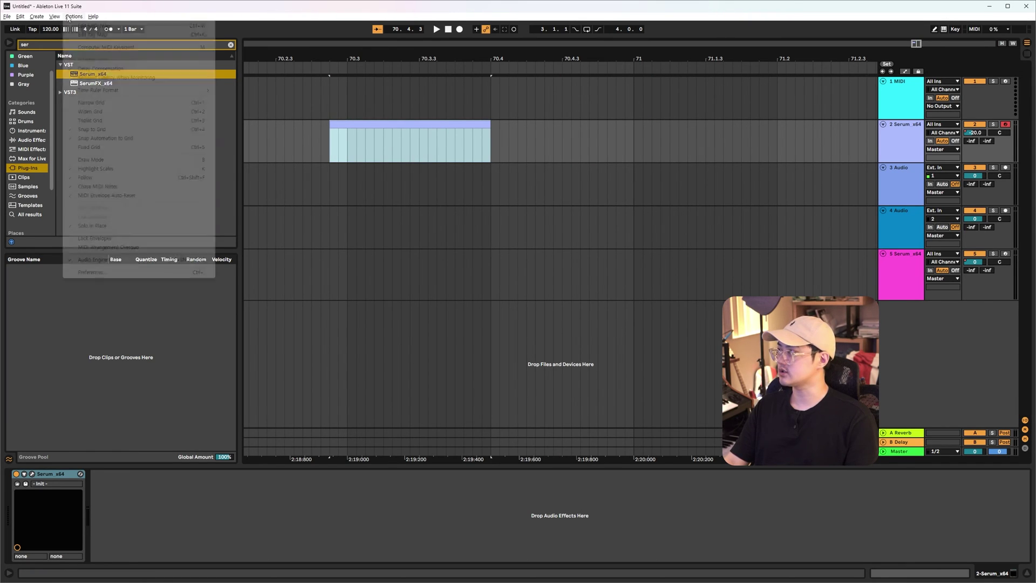
pyautogui.click(106, 239)
pyautogui.click(422, 124)
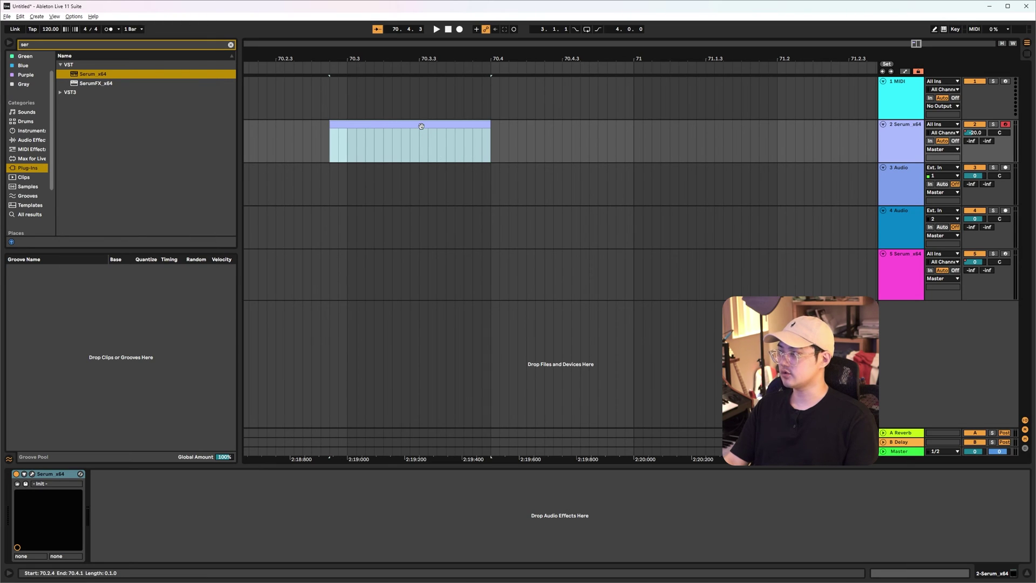
pyautogui.hotkey('ctrl', 'd')
pyautogui.press('a')
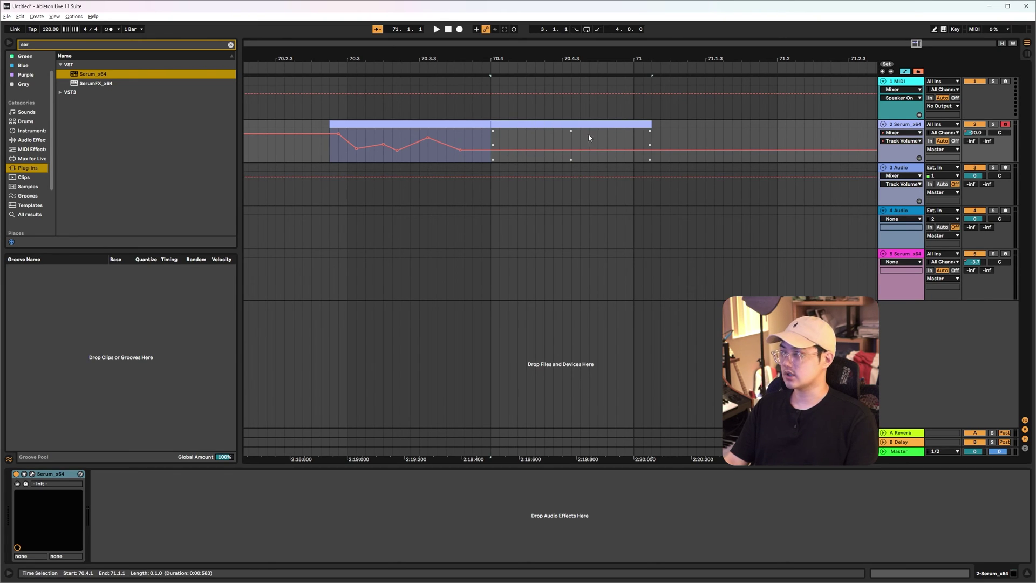
# Duplicate the volume automation section from 70.2.4 to 70.4.1, and undo both this and the clip duplication
pyautogui.moveTo(330, 153); pyautogui.dragTo(491, 154)
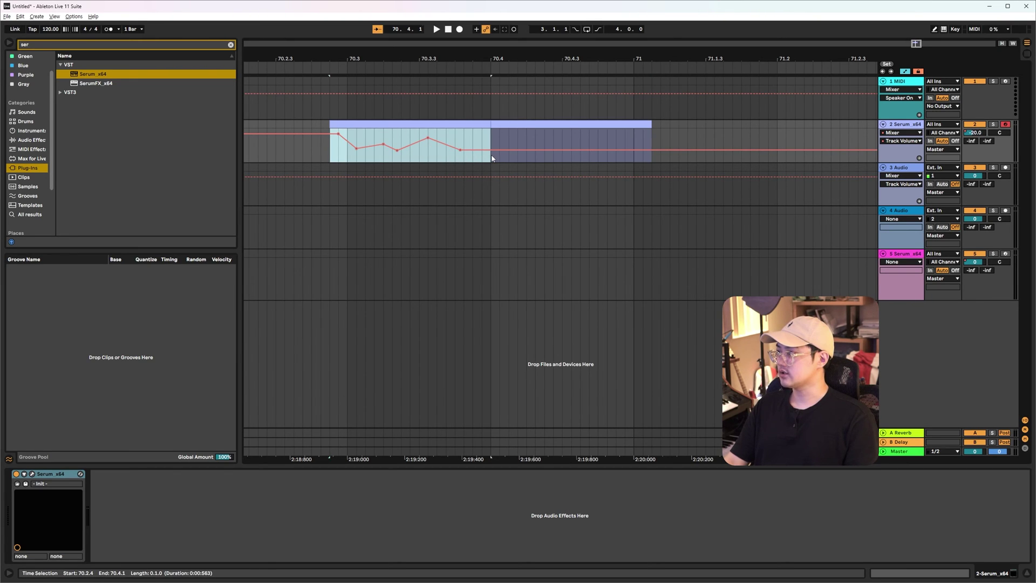
pyautogui.hotkey('ctrl', 'd')
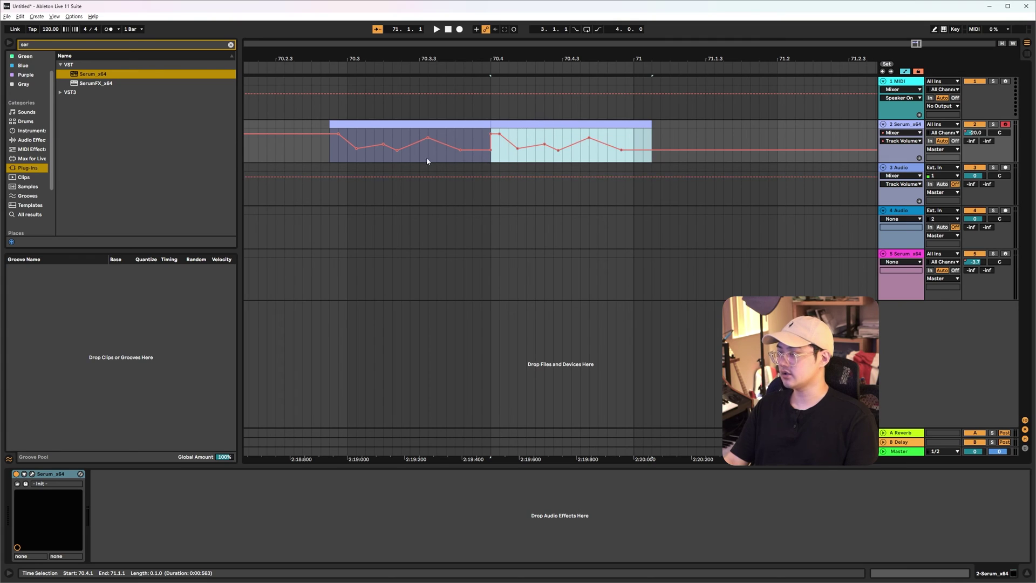
pyautogui.hotkey('ctrl', 'z')
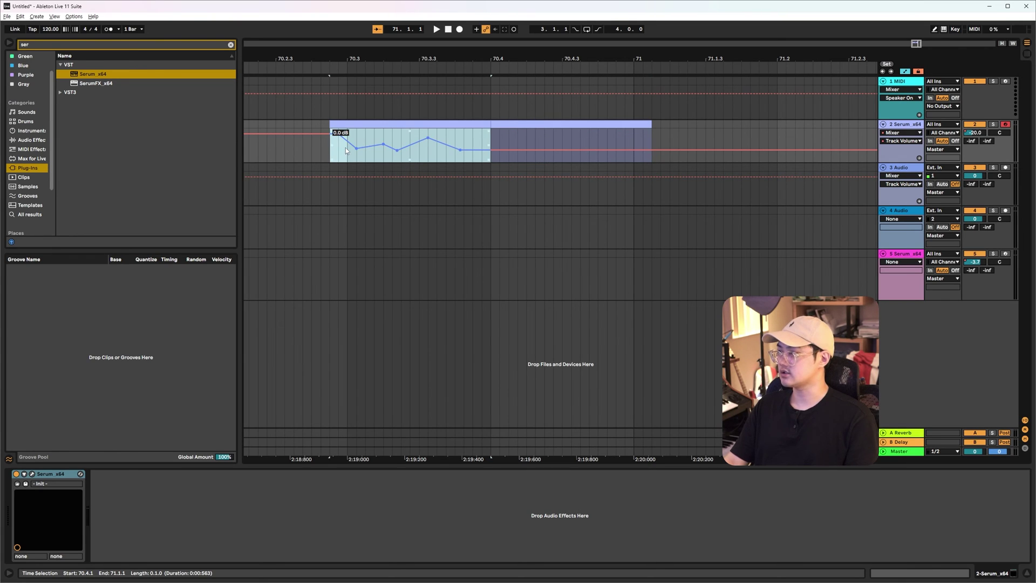
pyautogui.click(408, 124)
pyautogui.hotkey('ctrl', 'z')
# Open the 2 Serum_x64 clip and draw the MIDI notes G#3, A2, A2, C3, B3 and D#3 across it
pyautogui.doubleClick(409, 123)
pyautogui.press('b')
pyautogui.moveTo(249, 338); pyautogui.dragTo(259, 372)
pyautogui.moveTo(270, 501)
pyautogui.mouseDown()
pyautogui.moveTo(448, 499)
pyautogui.moveTo(593, 467)
pyautogui.mouseUp()
pyautogui.click(615, 337)
pyautogui.click(739, 430)
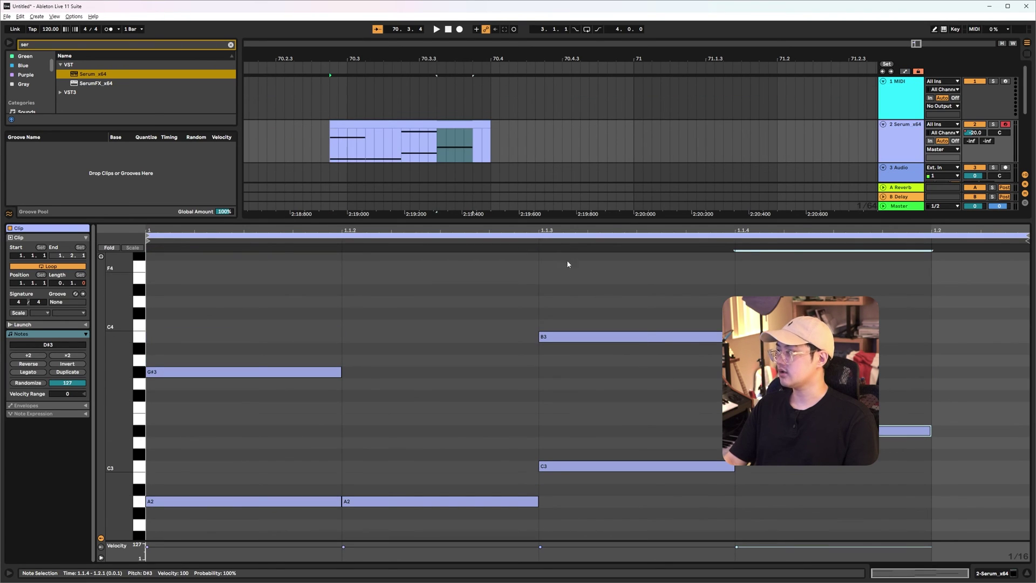
# Duplicate the clip with its new notes while envelopes are locked, inspect the volume automation and undo the duplication
pyautogui.hotkey('ctrl', 'd')
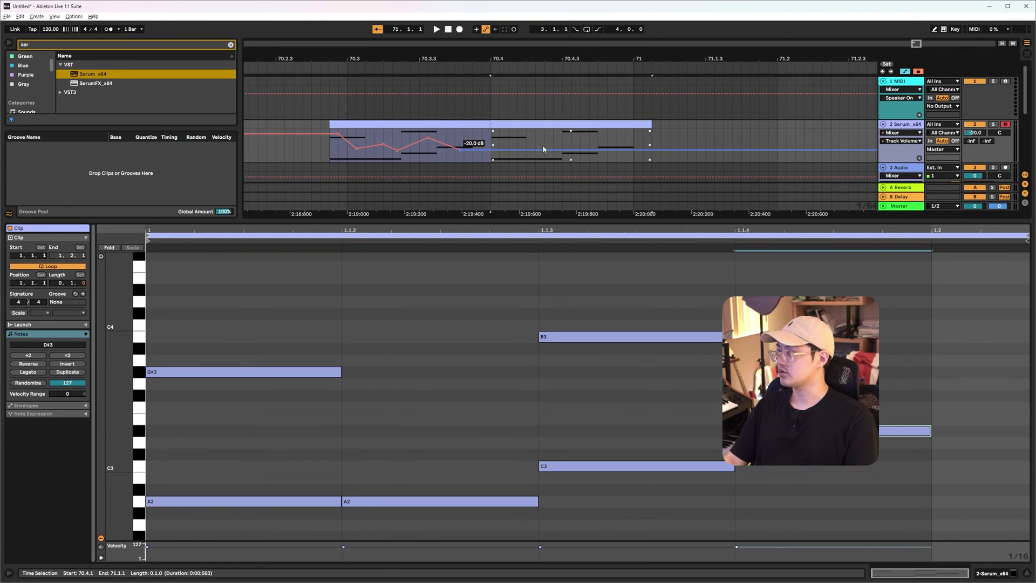
pyautogui.press('a')
pyautogui.hotkey('ctrl', 'z')
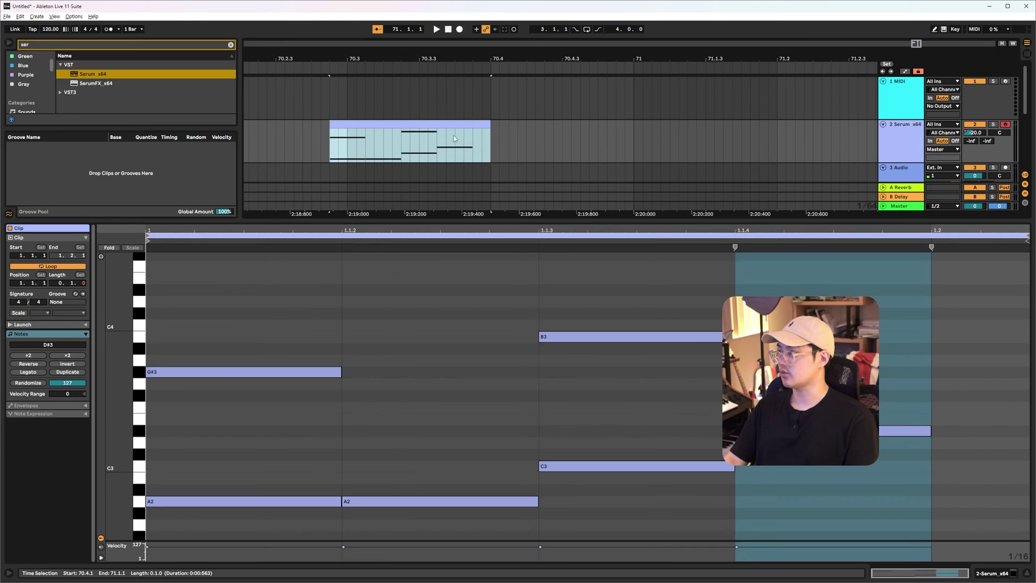
# Duplicate the note-filled 2 Serum_x64 clip once more and show the volume automation over both clips
pyautogui.hotkey('ctrl', 'd')
pyautogui.press('a')
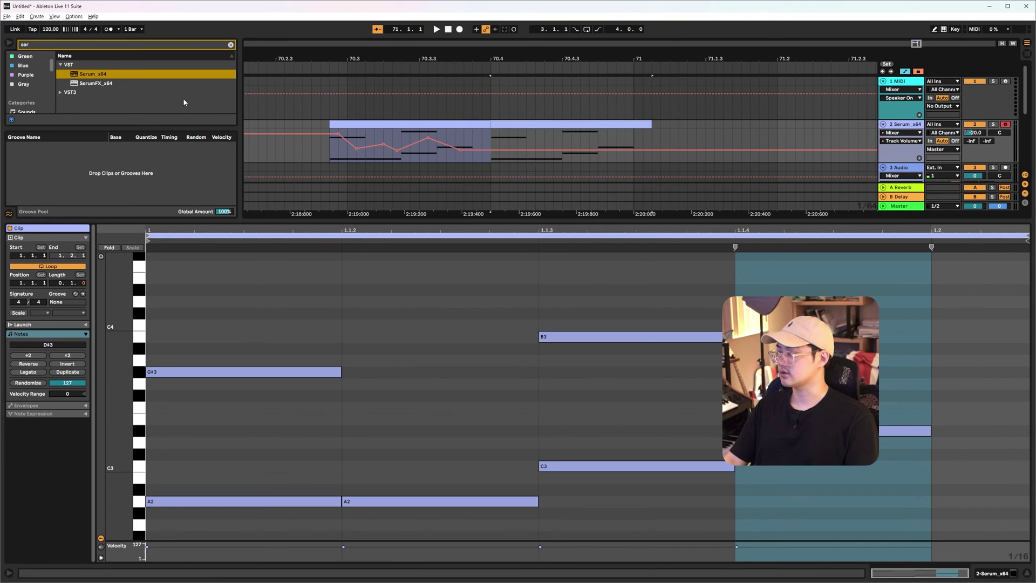
# Undo the last clip duplication, turn off Lock Envelopes and select the note-filled 2 Serum_x64 clip
pyautogui.hotkey('ctrl', 'z')
pyautogui.click(74, 16)
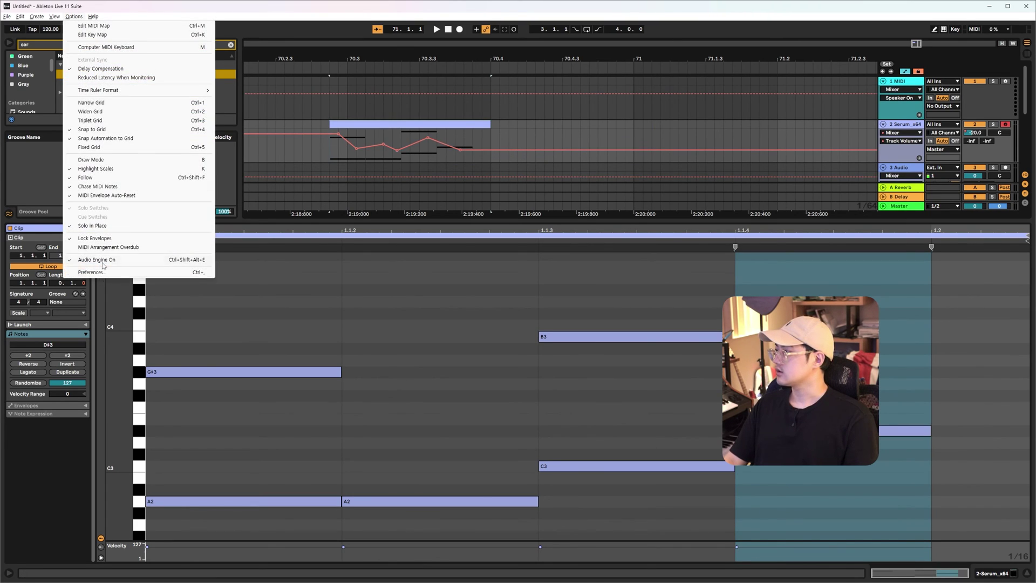
pyautogui.click(454, 126)
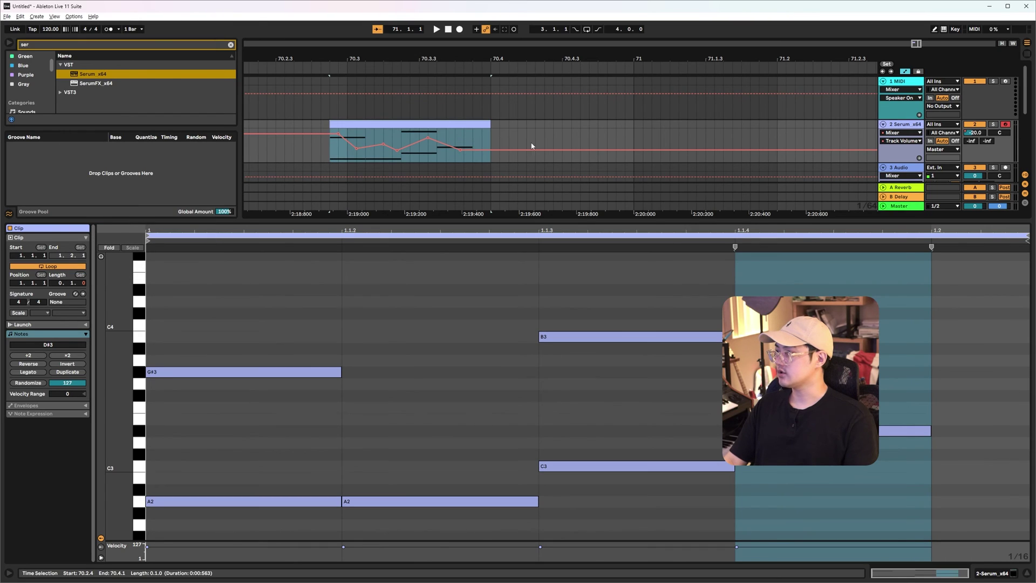
# Duplicate the 2 Serum_x64 clip three times with envelopes unlocked, and undo the last two duplications
pyautogui.hotkey('ctrl', 'd')
pyautogui.hotkey('ctrl', 'd')
pyautogui.hotkey('ctrl', 'd')
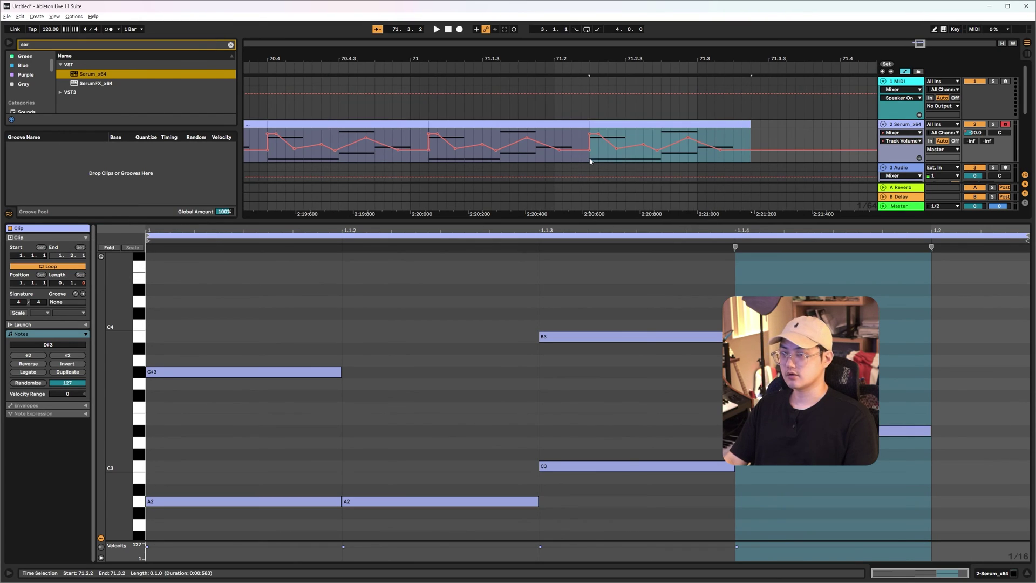
pyautogui.hotkey('ctrl', 'z')
pyautogui.hotkey('ctrl', 'z')
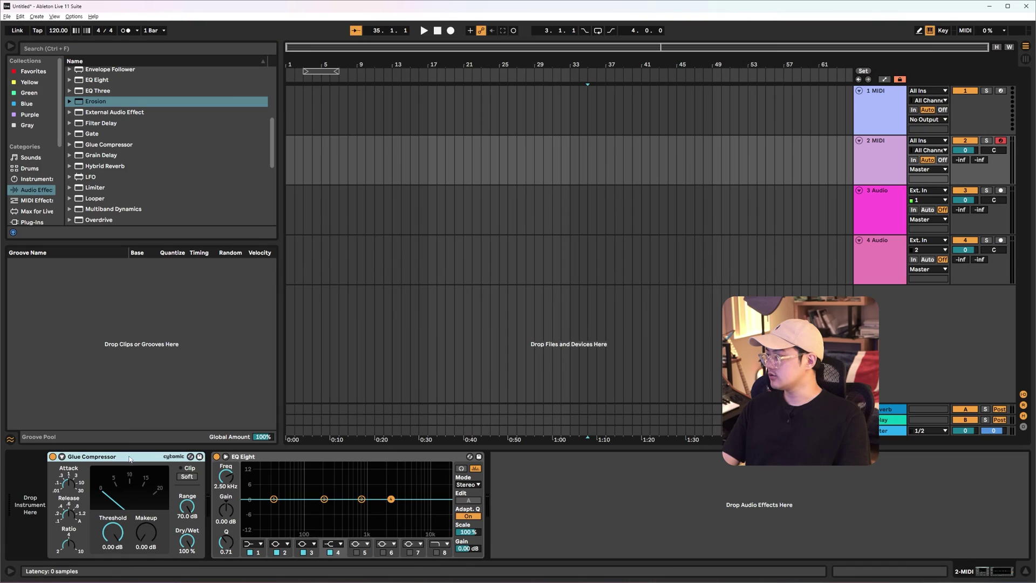
# Examine the device options of EQ Eight and of Glue Compressor, including Oversampling and Save as Default Preset
pyautogui.click(281, 459)
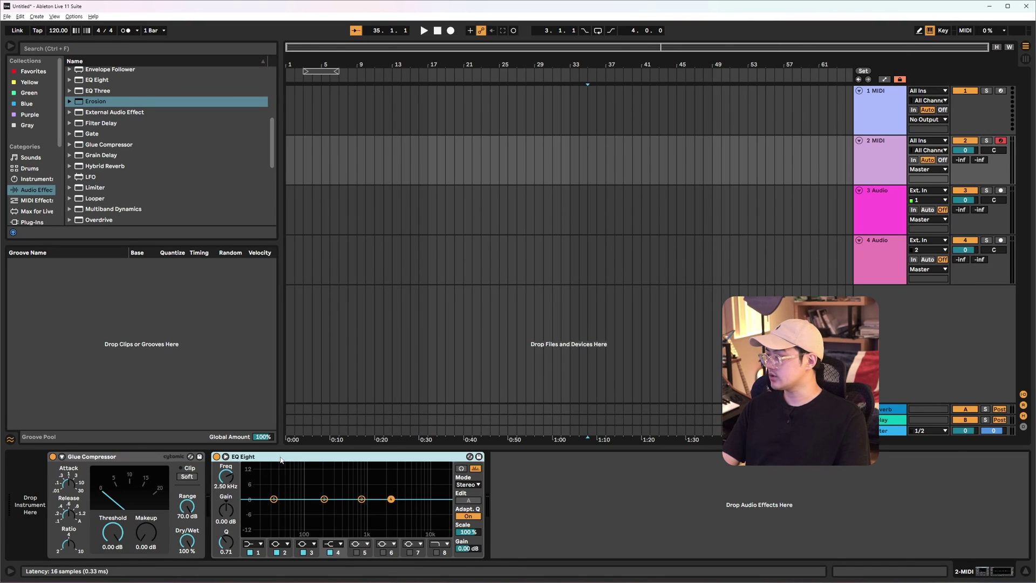
pyautogui.rightClick(344, 460)
pyautogui.click(371, 451)
pyautogui.rightClick(344, 459)
pyautogui.click(373, 450)
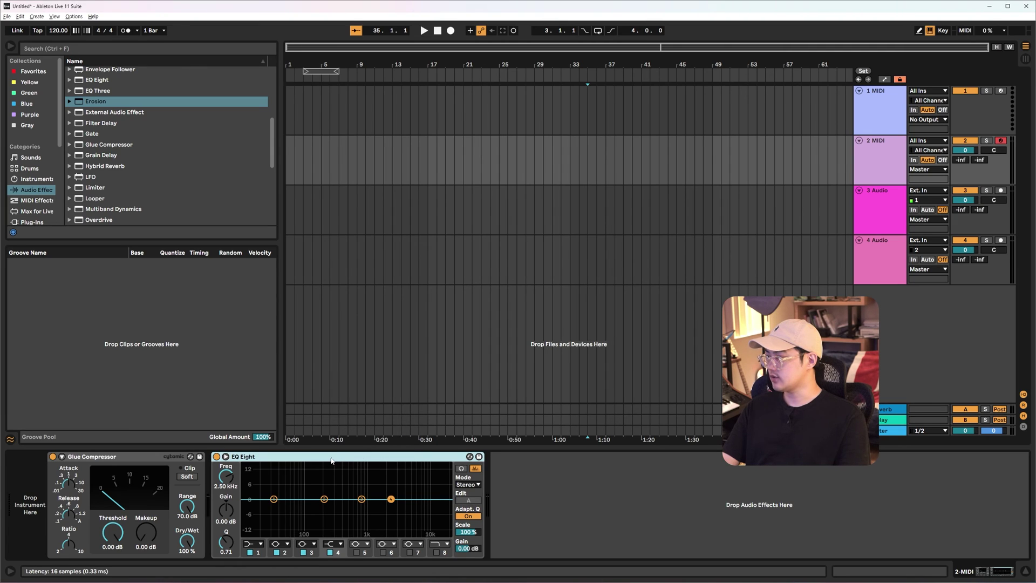
pyautogui.rightClick(342, 459)
pyautogui.click(372, 450)
pyautogui.rightClick(137, 458)
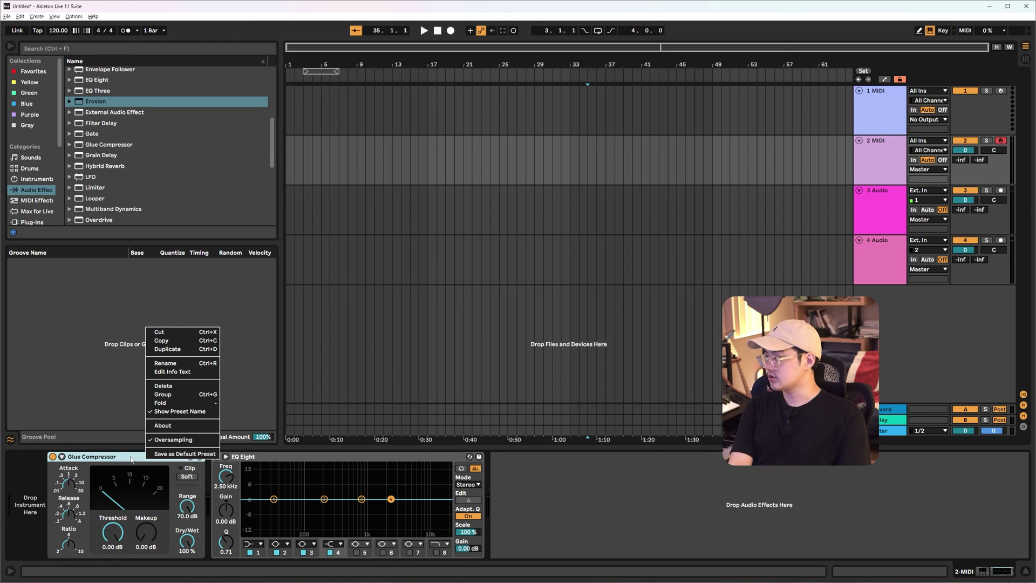
# Delete the Glue Compressor from the 2 MIDI track and add a fresh one after EQ Eight
pyautogui.click(131, 459)
pyautogui.press('Delete')
pyautogui.click(131, 146)
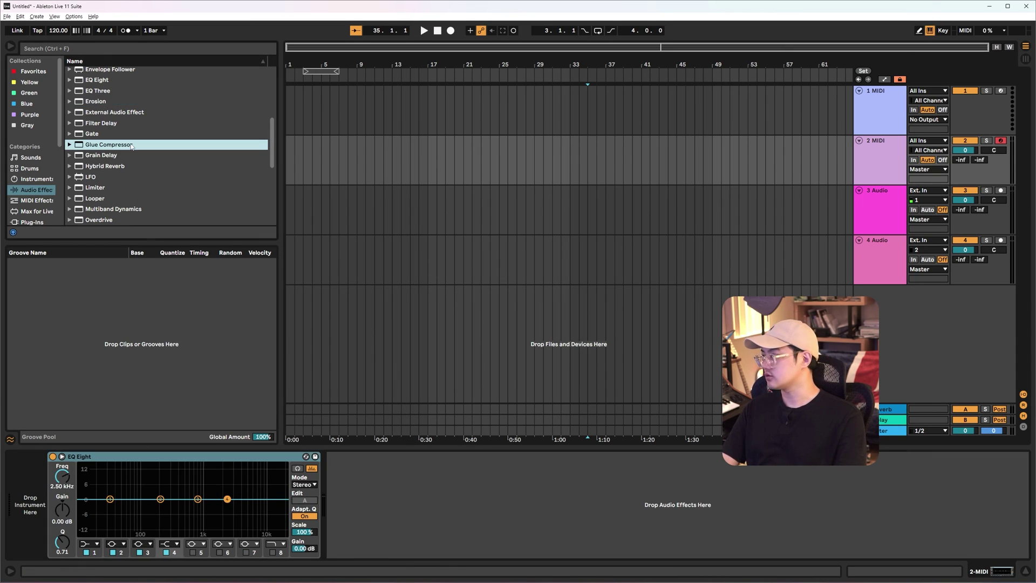
pyautogui.doubleClick(131, 146)
# Enable Oversampling on the new Glue Compressor and save it as the device's default preset, replacing the existing default
pyautogui.rightClick(413, 456)
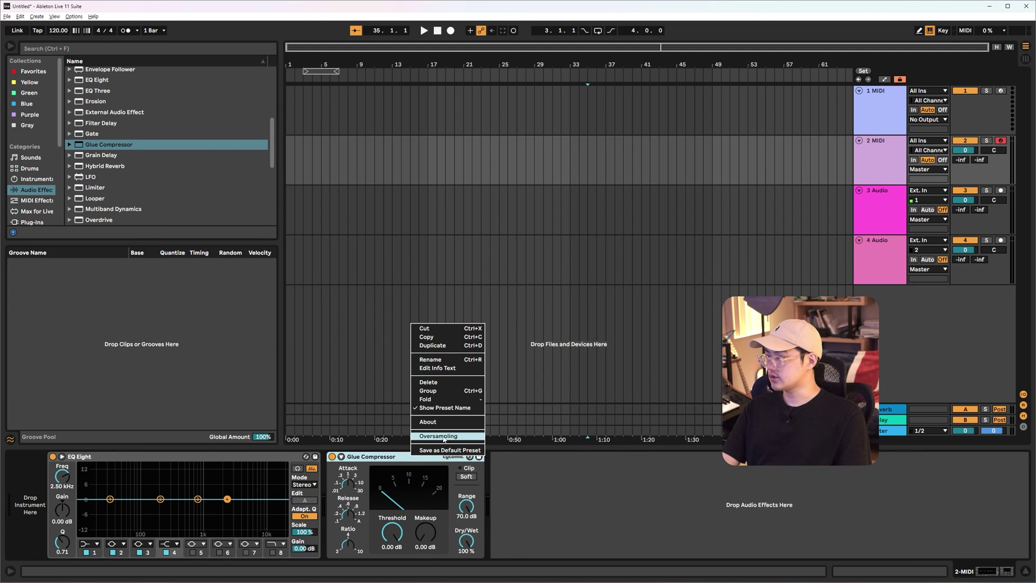
pyautogui.click(440, 436)
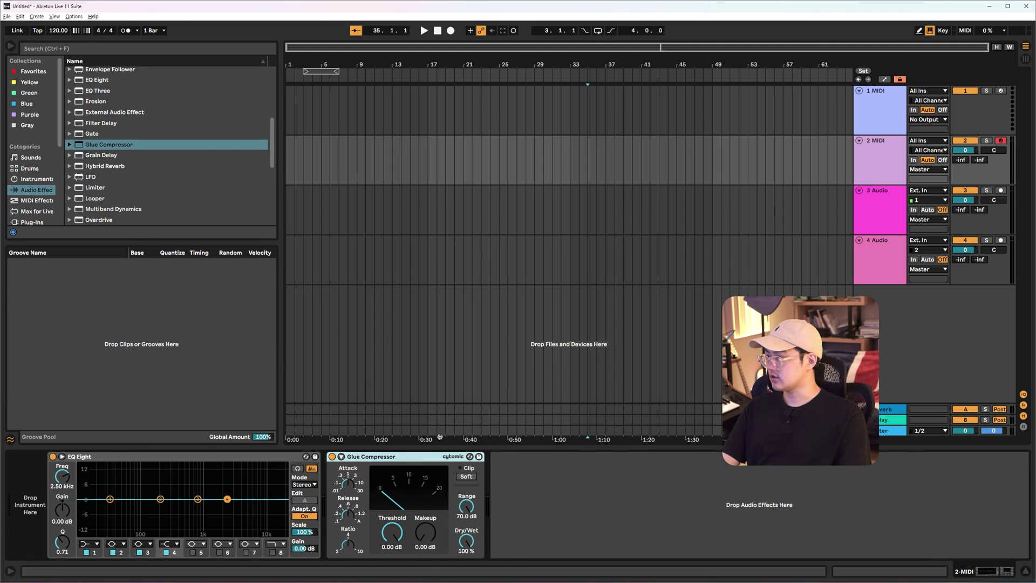
pyautogui.rightClick(413, 459)
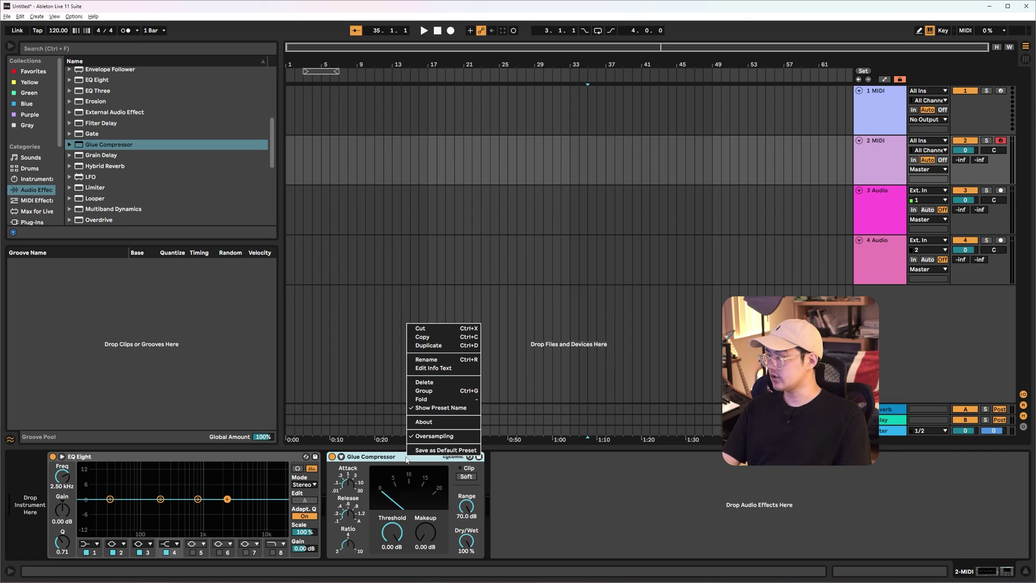
pyautogui.click(436, 450)
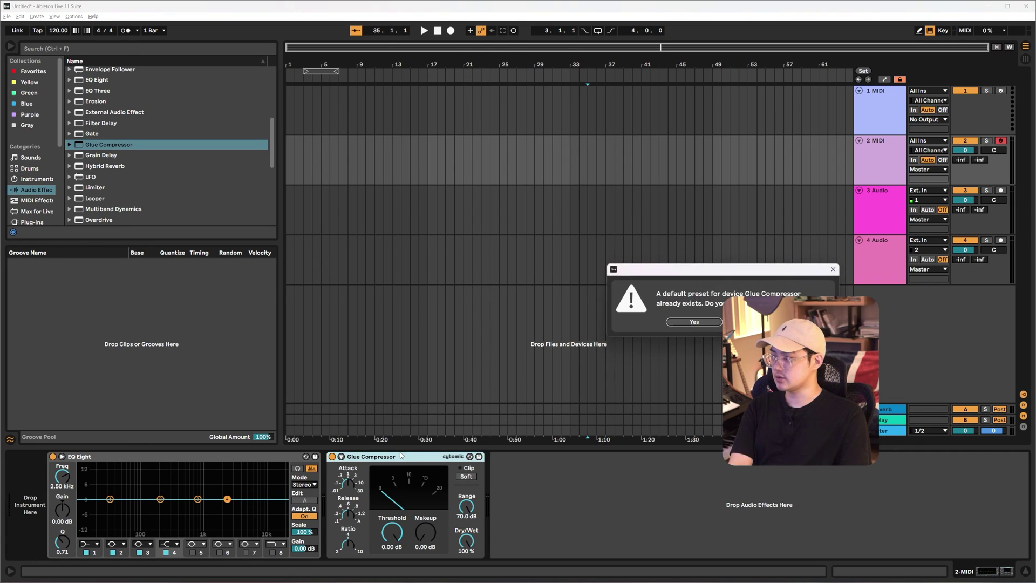
pyautogui.click(704, 322)
# Replace the Glue Compressor after EQ Eight with a fresh one and check its Oversampling option
pyautogui.press('Delete')
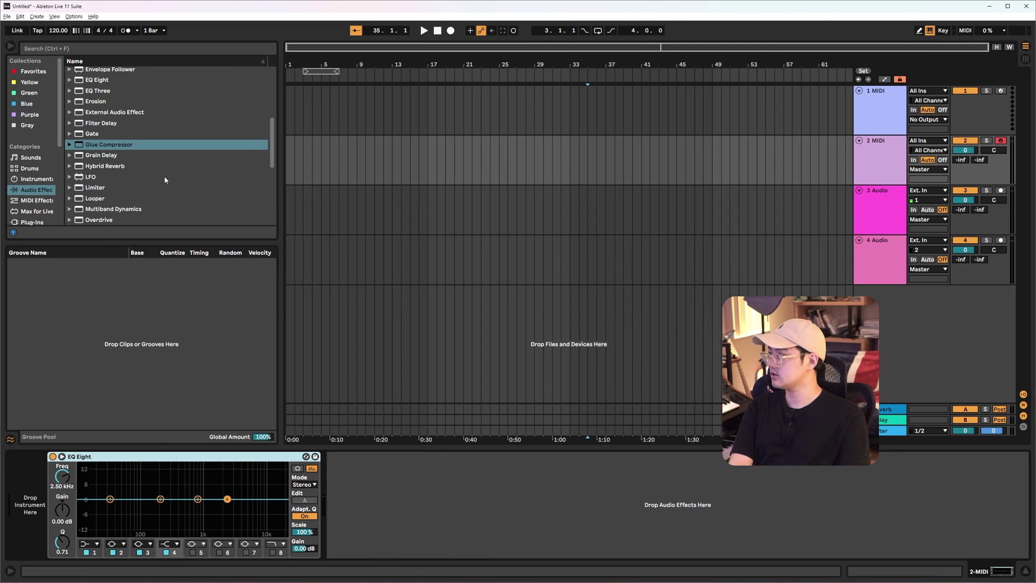
pyautogui.doubleClick(130, 147)
pyautogui.rightClick(416, 454)
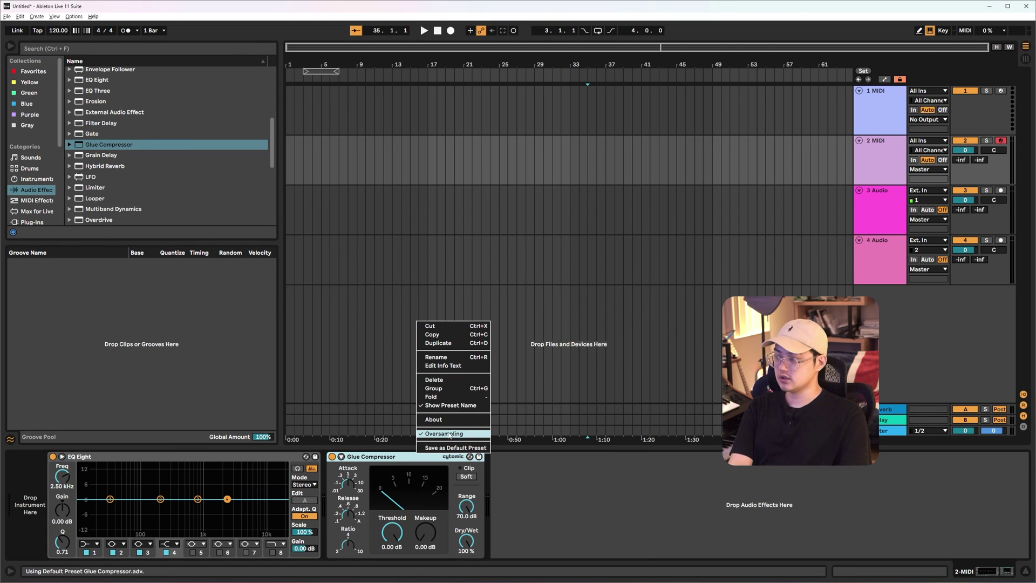
pyautogui.click(408, 460)
# Set Glue Compressor's Threshold to about -21.9 dB and Makeup to about 8.41 dB, and reset Makeup to its default value
pyautogui.moveTo(392, 533); pyautogui.dragTo(430, 523)
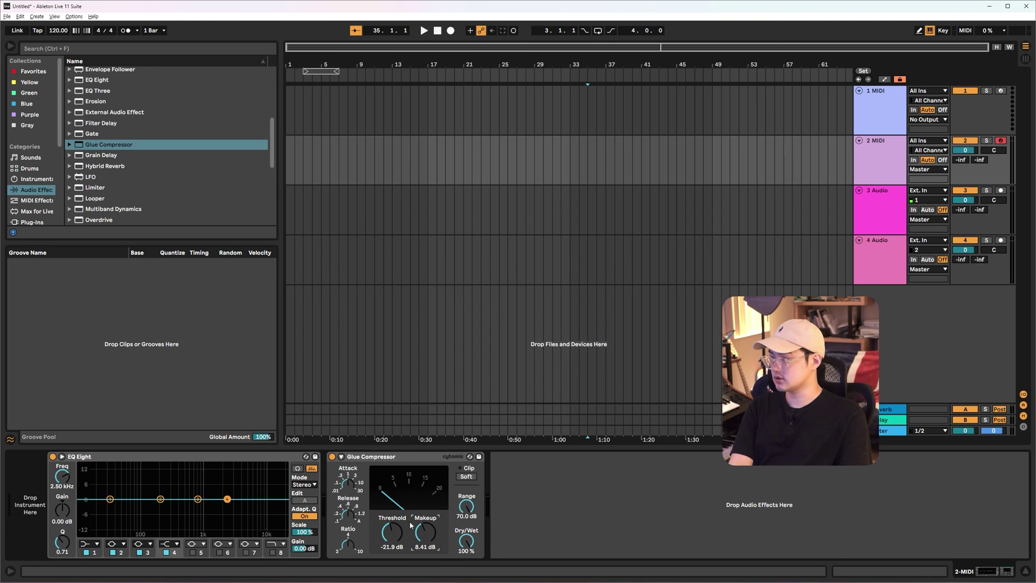
pyautogui.press('Delete')
pyautogui.click(406, 458)
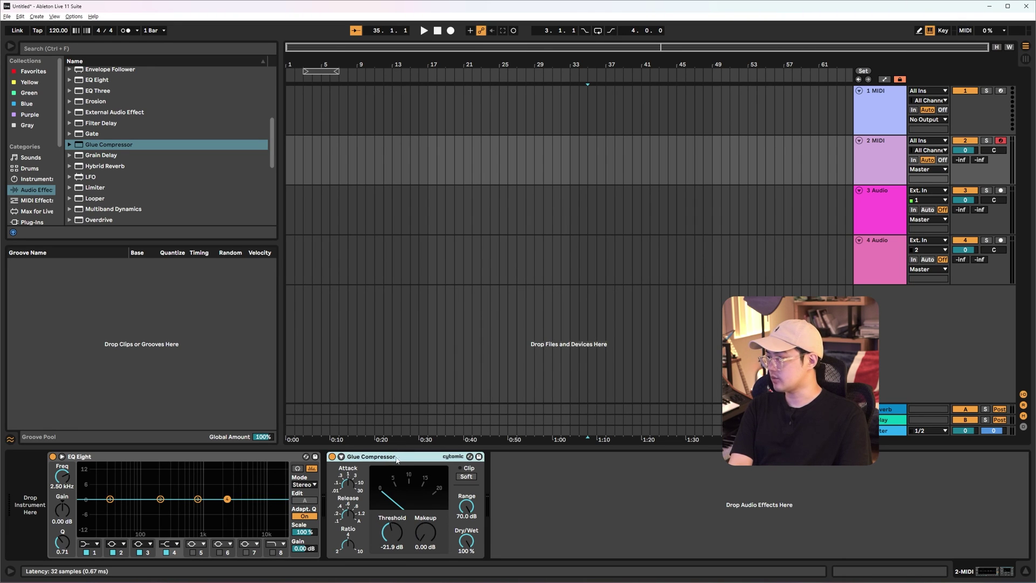